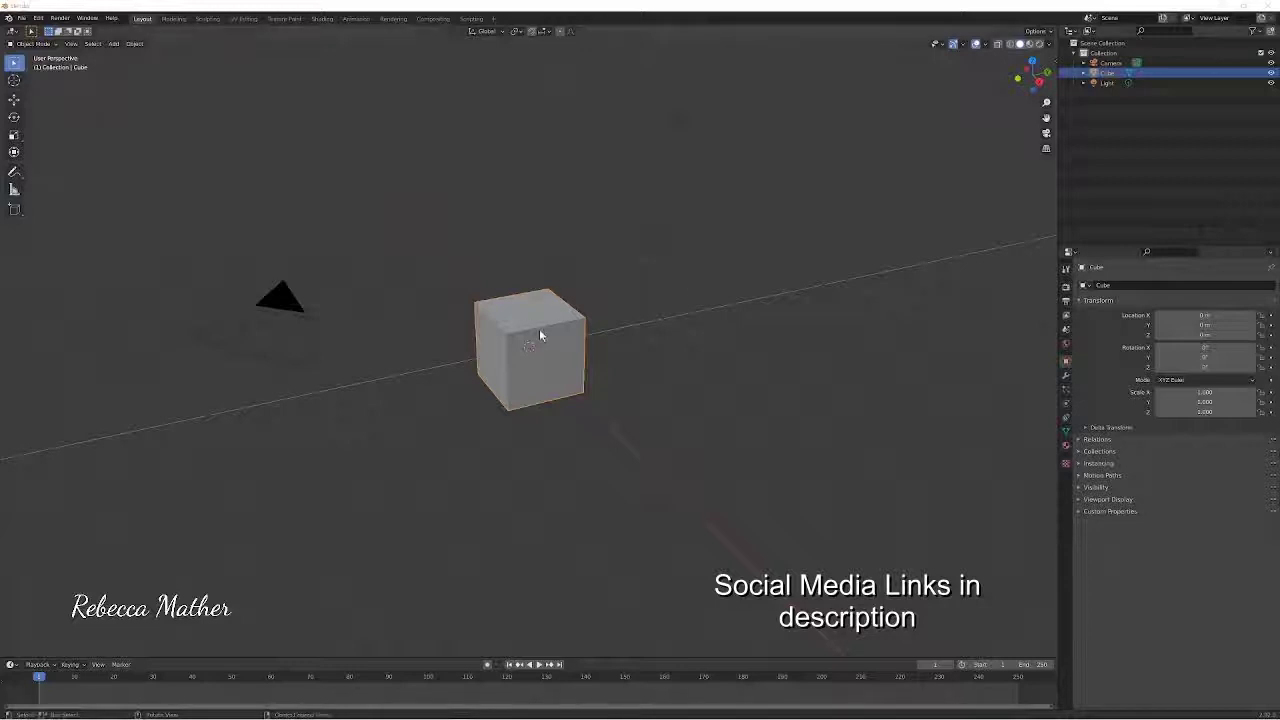
- Scale the cube along X (to 1.457) and along Y into a long rectangular box
key(s)
key(x)
click(576, 338)
key(s)
key(y)
click(594, 351)
- In Edit Mode, cut a first edge loop across the box's top
click(30, 43)
click(30, 58)
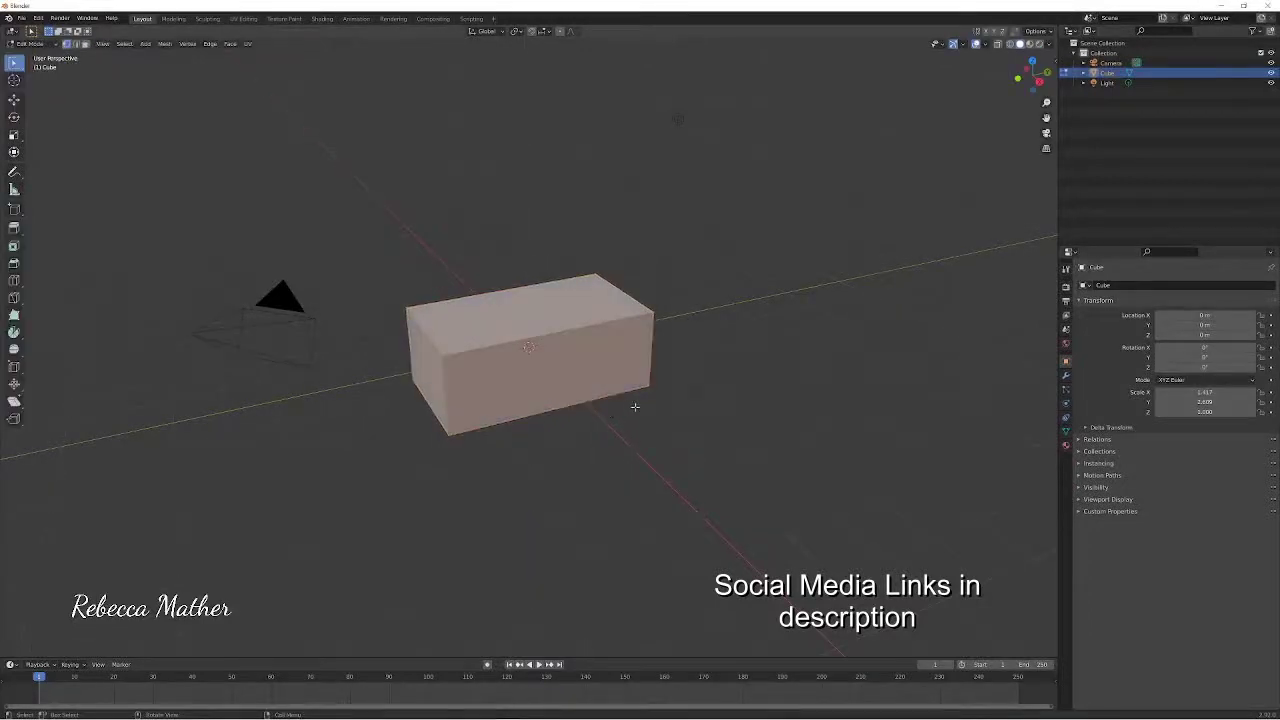
scroll(375, 327, up, 3)
middle_drag(390, 290, 375, 327)
key(ctrl+r)
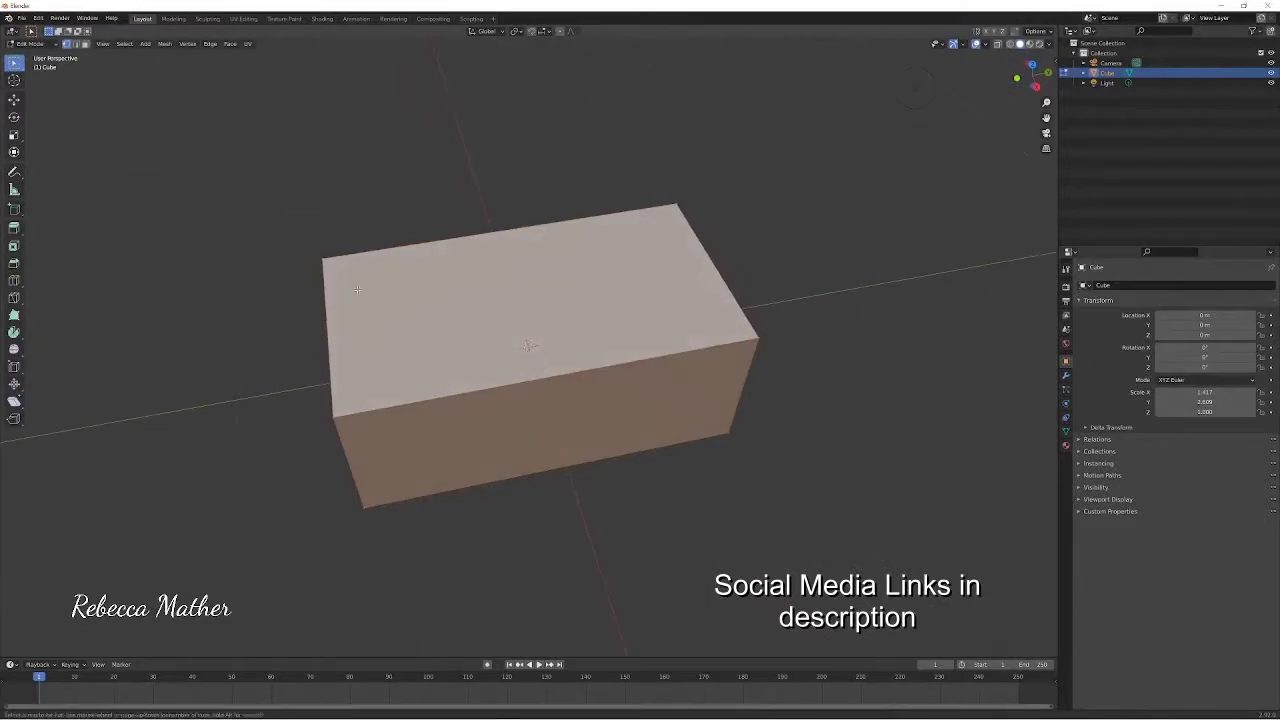
click(510, 242)
click(336, 273)
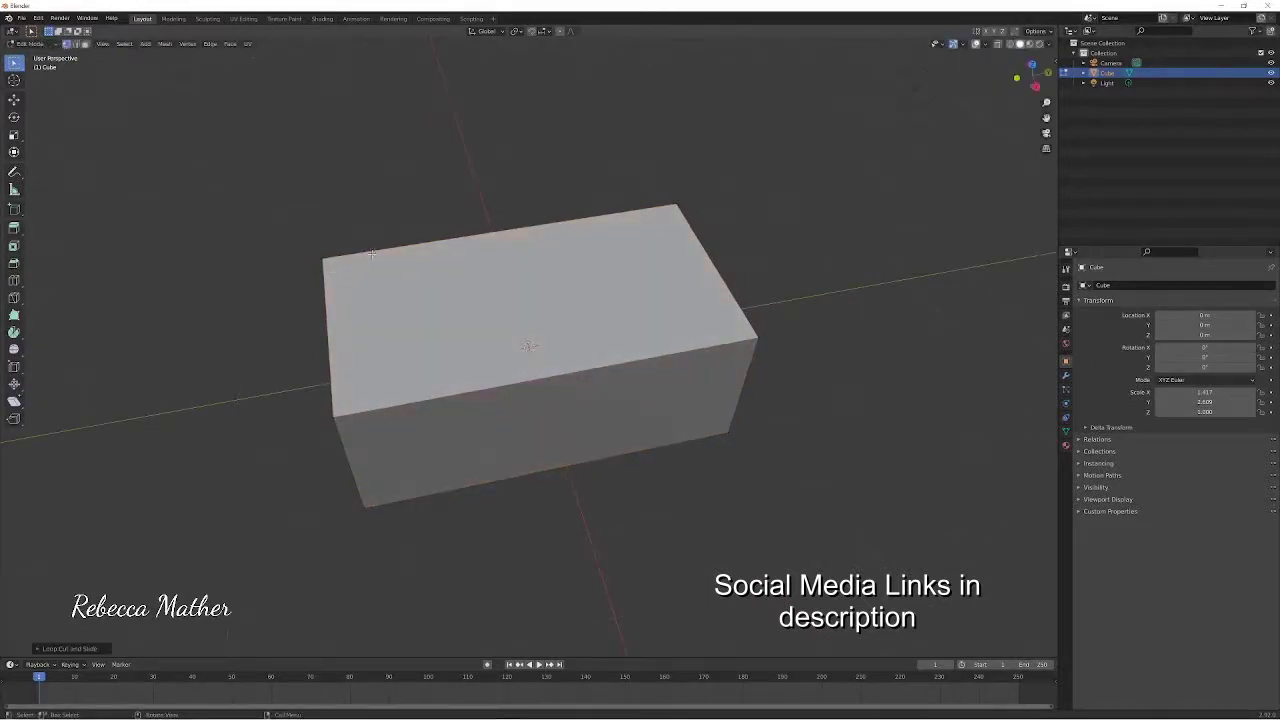
- Slide that loop near the left end and add a second loop near the opposite edge
key(g)
key(g)
click(672, 228)
key(ctrl+r)
click(673, 219)
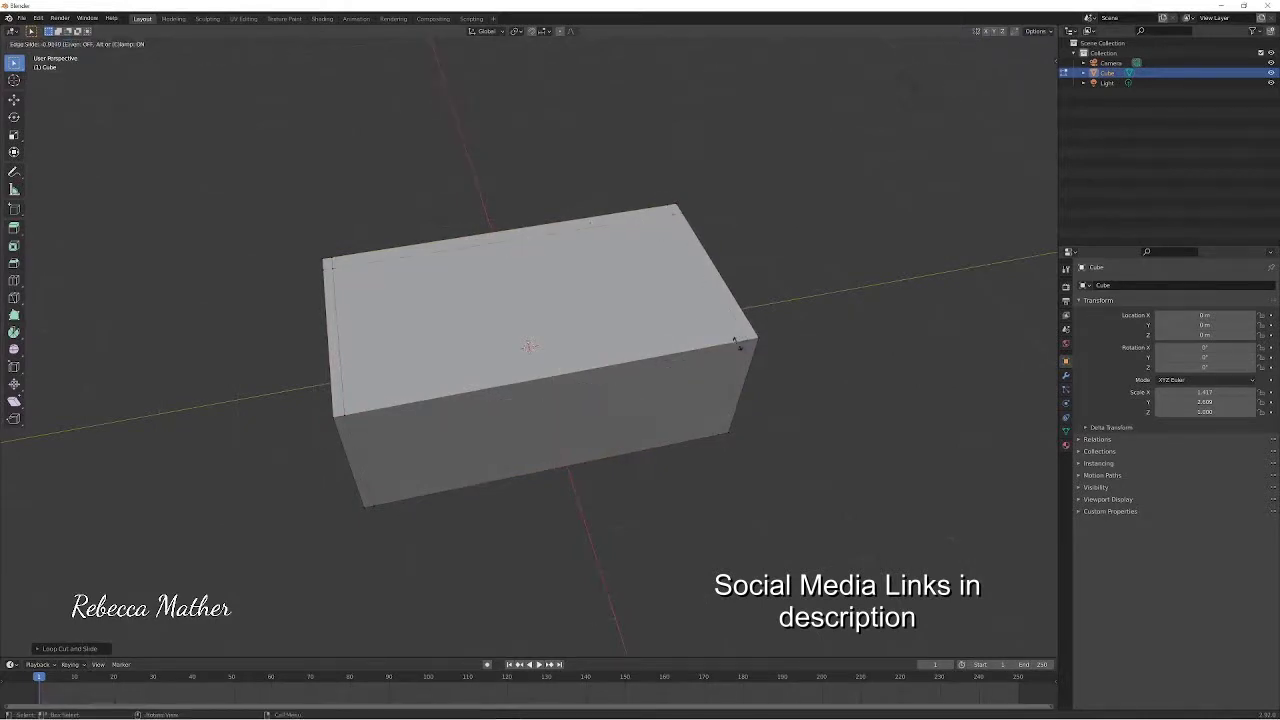
click(733, 341)
- Extrude the top face and push it down to hollow out the box
click(510, 300)
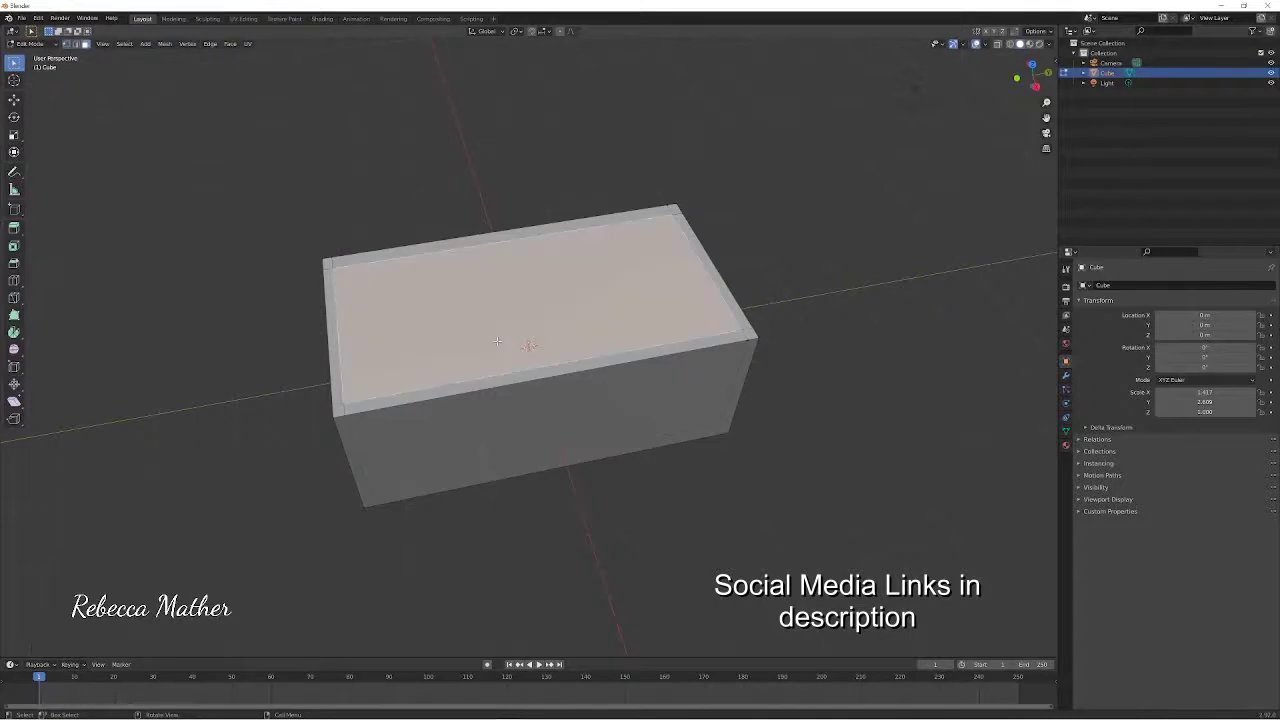
key(e)
click(508, 451)
middle_drag(508, 451, 530, 300)
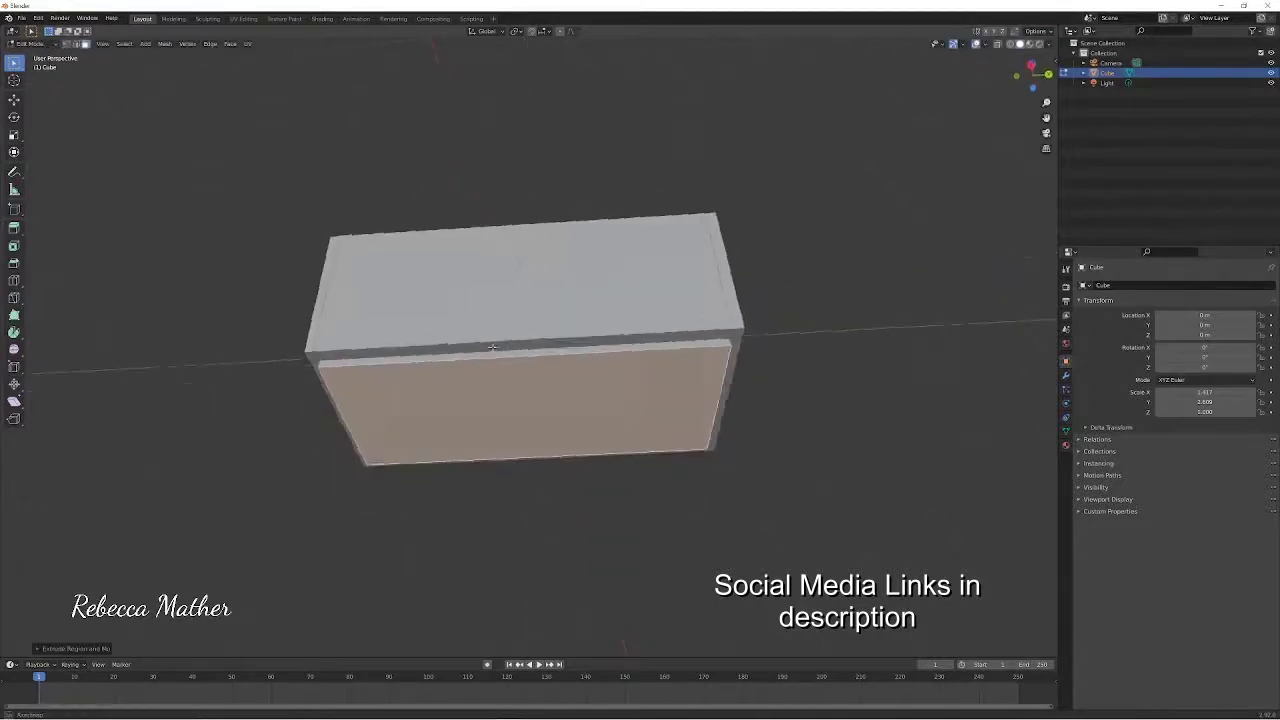
key(g)
click(526, 200)
mouse_move(526, 200)
middle_down()
mouse_move(486, 457)
mouse_move(509, 409)
mouse_move(487, 368)
middle_up()
- Add a loop cut running around the box's walls
key(ctrl+r)
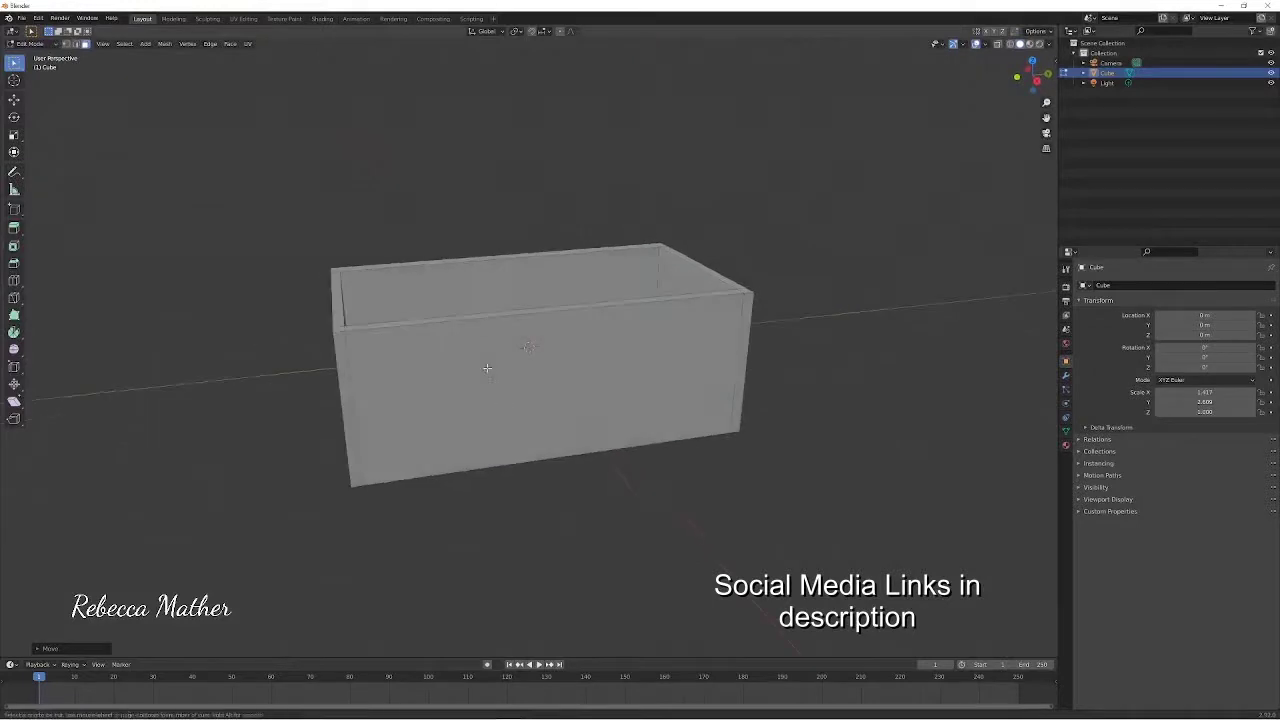
click(746, 329)
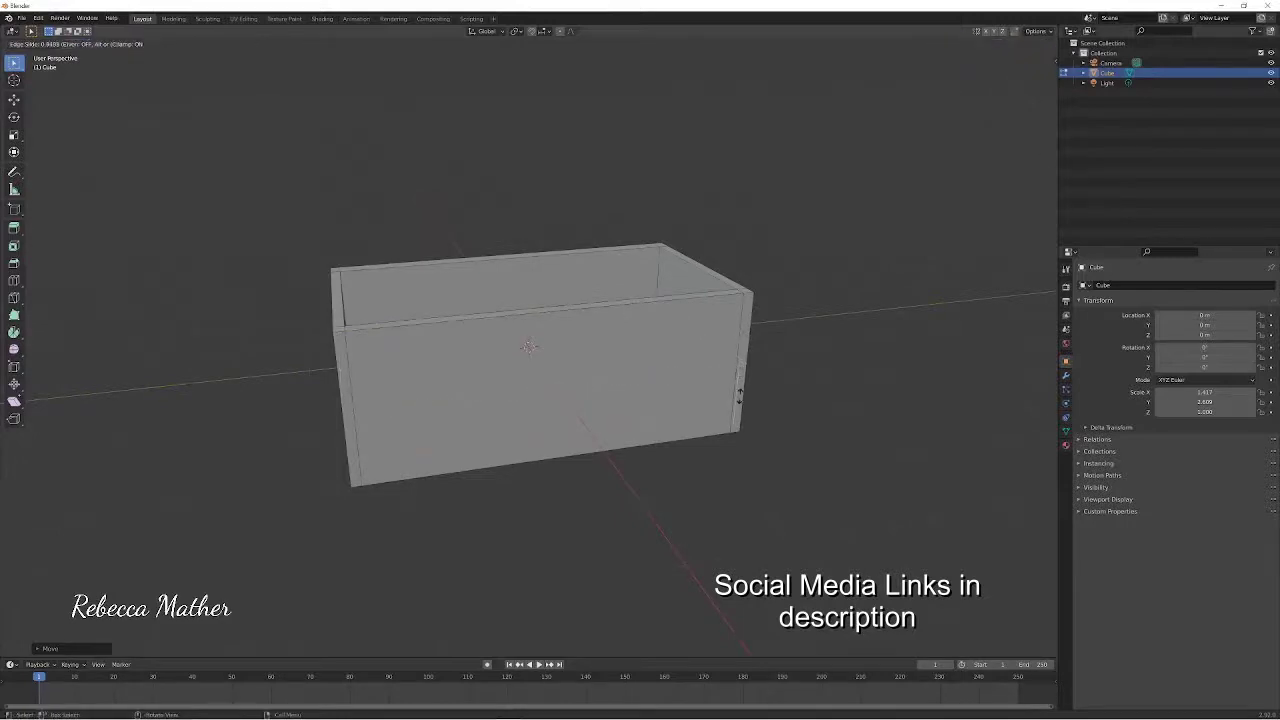
click(741, 300)
mouse_move(115, 100)
middle_down()
mouse_move(240, 409)
mouse_move(343, 534)
mouse_move(518, 530)
middle_up()
- Extrude the front outer face in place and begin scaling it inward
click(520, 420)
mouse_move(520, 420)
middle_down()
mouse_move(291, 543)
mouse_move(554, 431)
middle_up()
key(e)
right_click(554, 431)
key(s)
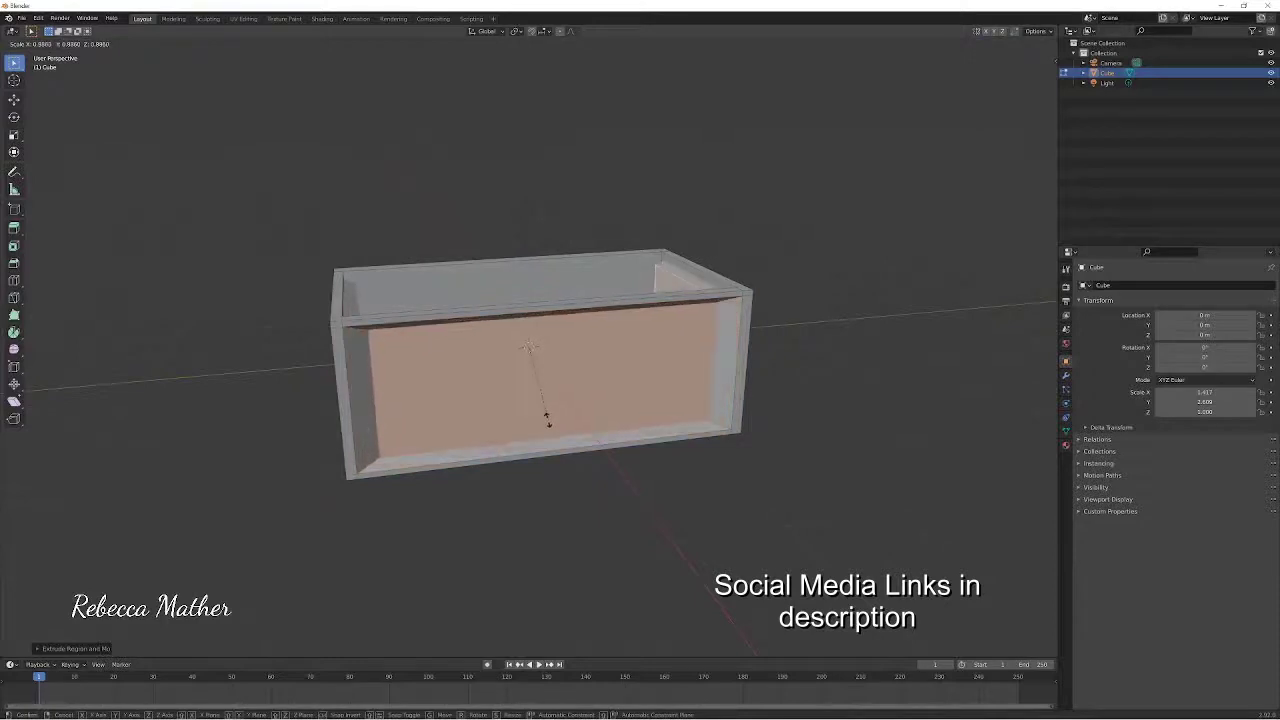
- Shrink the extruded front face into a smaller framed panel
click(555, 423)
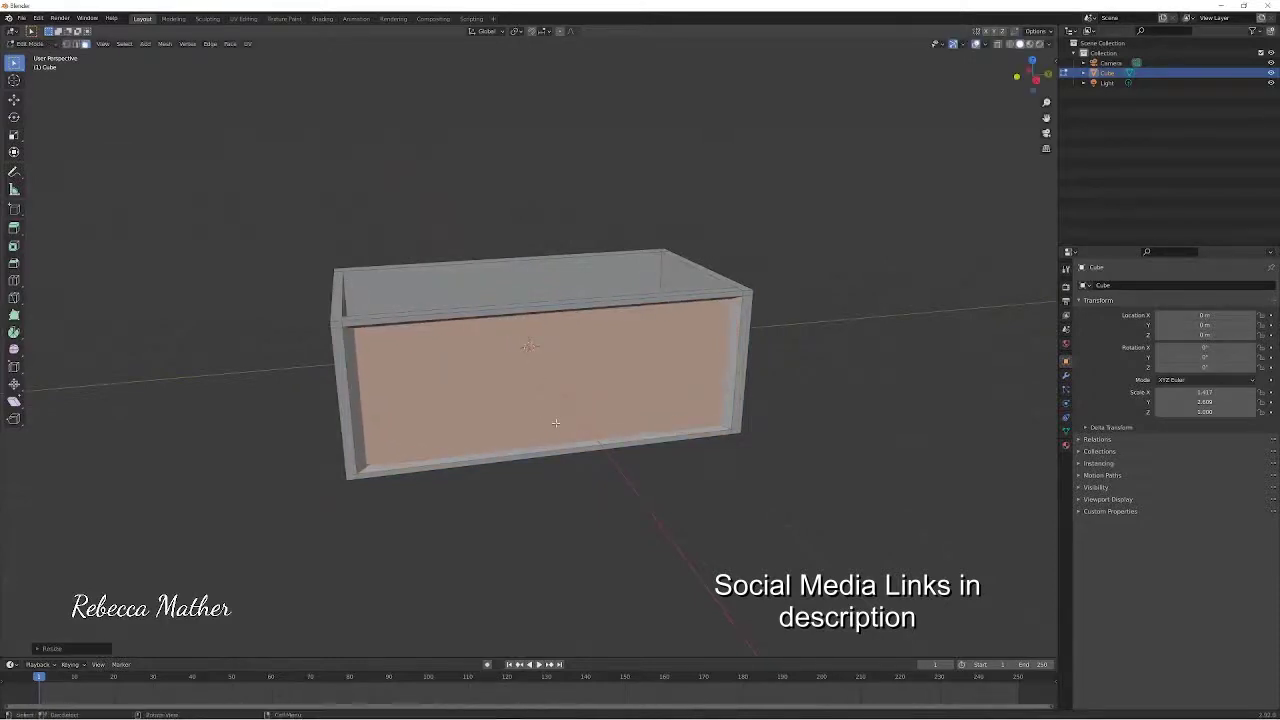
middle_drag(291, 451, 251, 139)
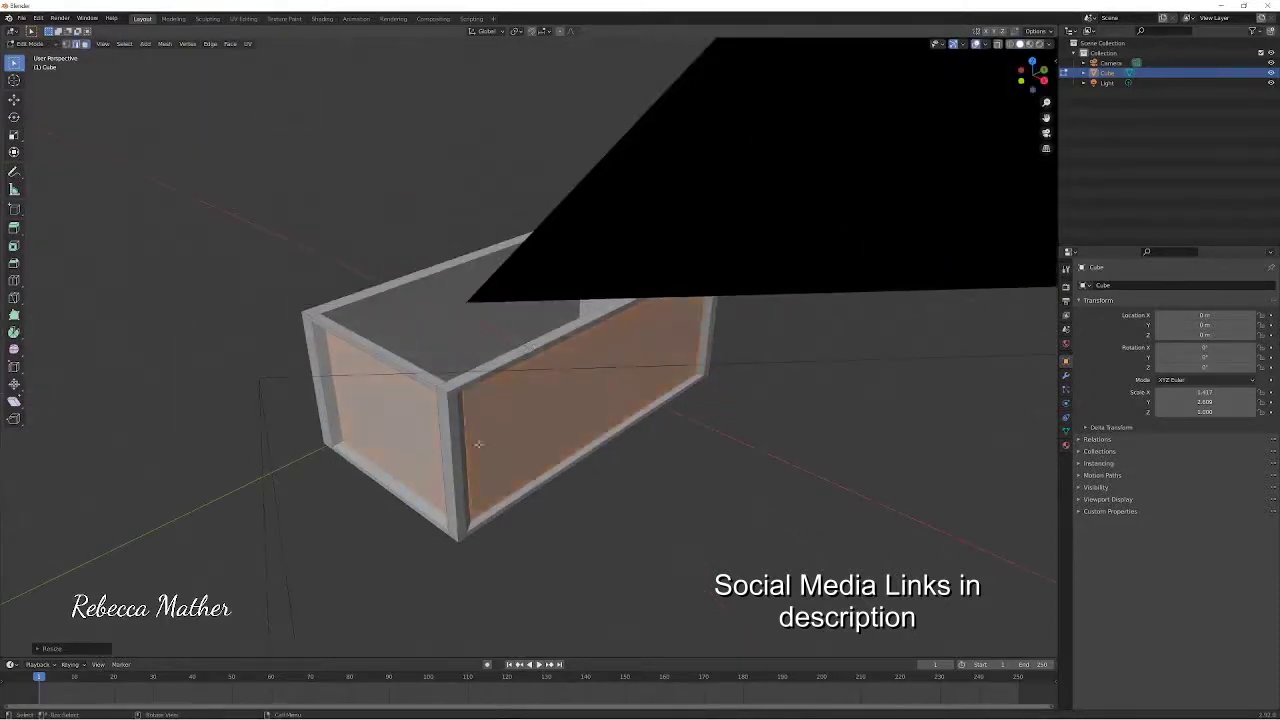
middle_drag(608, 498, 586, 486)
- Select the box's vertical corner edges using edge-path selections from several sides
click(383, 341)
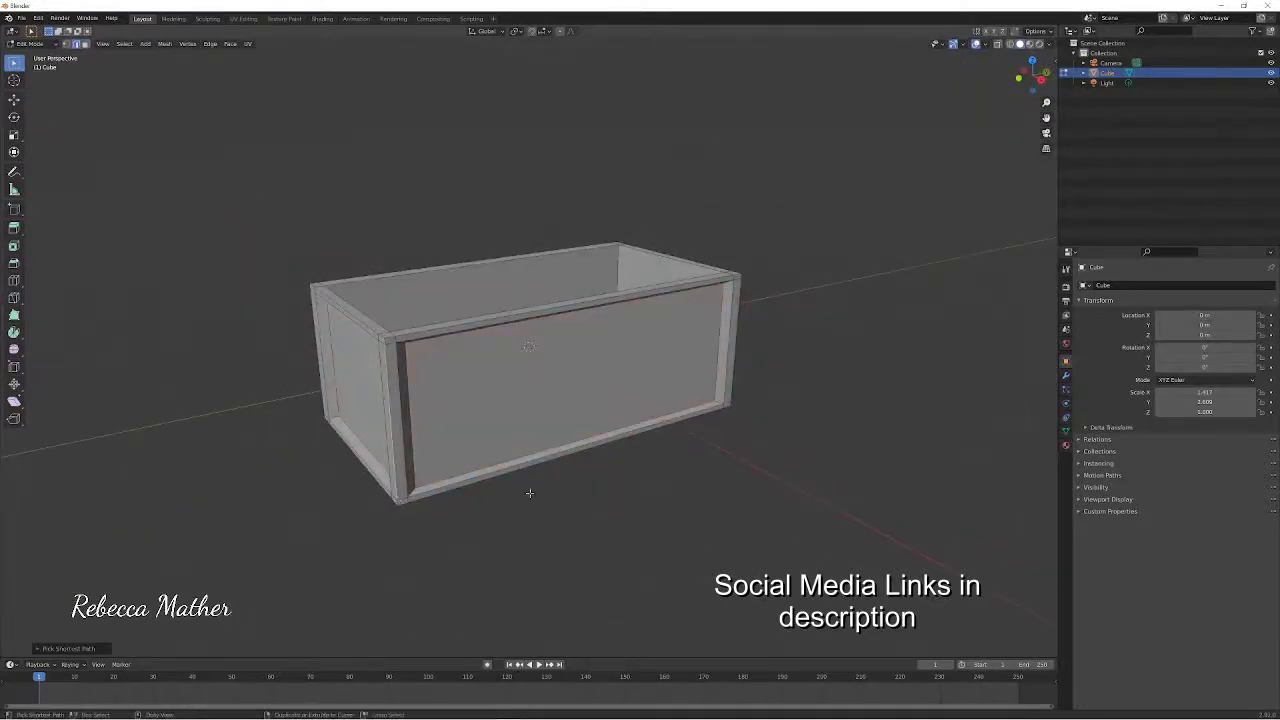
ctrl+click(397, 502)
middle_drag(397, 502, 608, 311)
ctrl+click(604, 490)
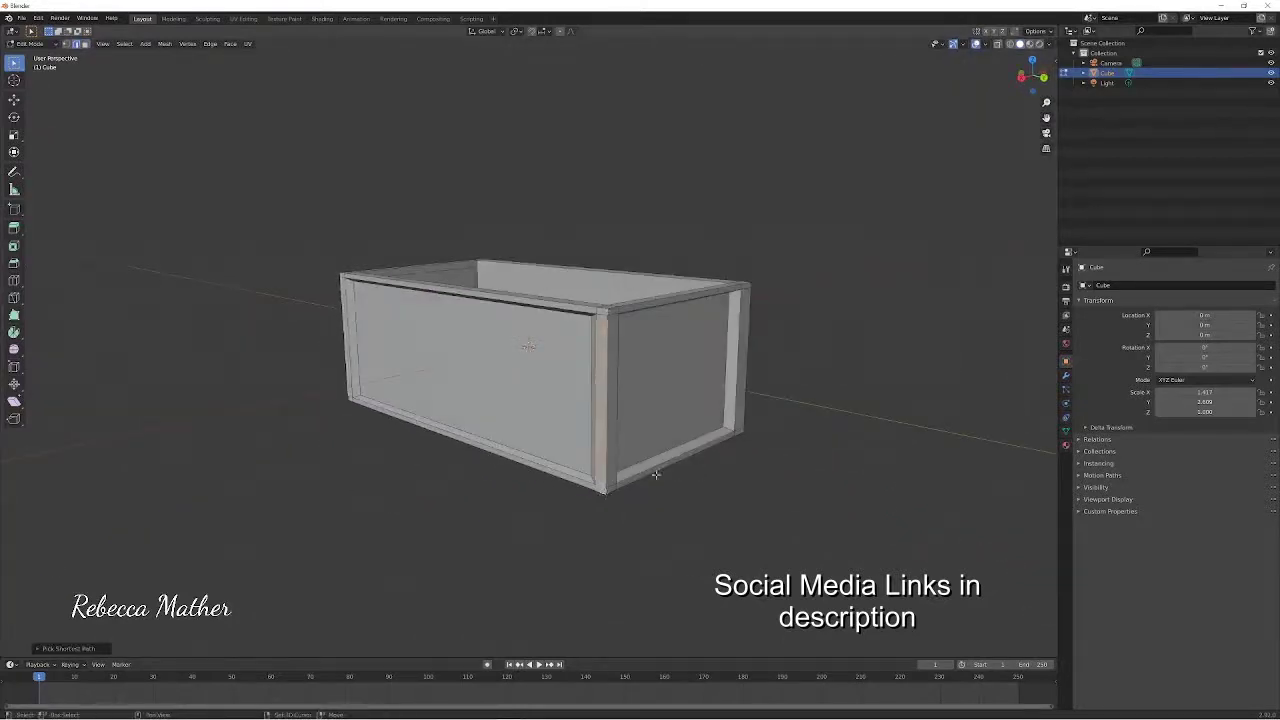
ctrl+click(603, 492)
mouse_move(604, 490)
middle_down()
mouse_move(700, 466)
mouse_move(533, 405)
middle_up()
ctrl+click(515, 503)
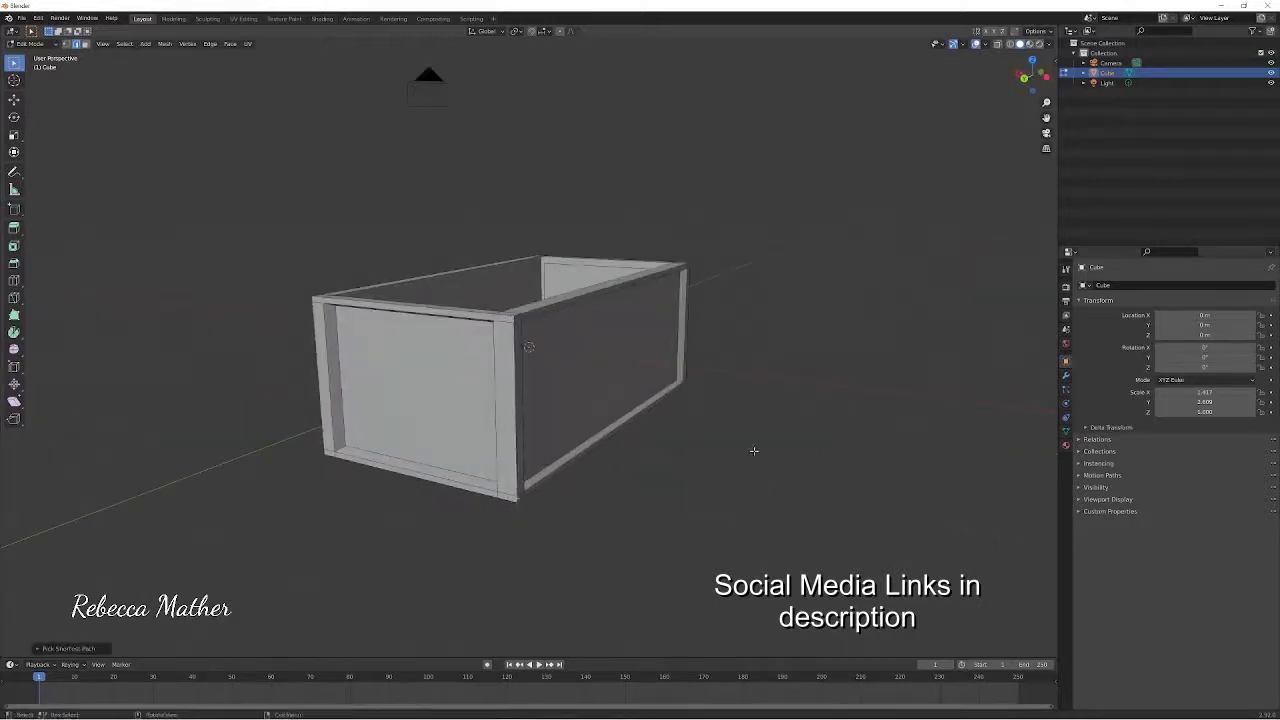
middle_drag(754, 449, 607, 438)
ctrl+click(562, 348)
click(541, 268)
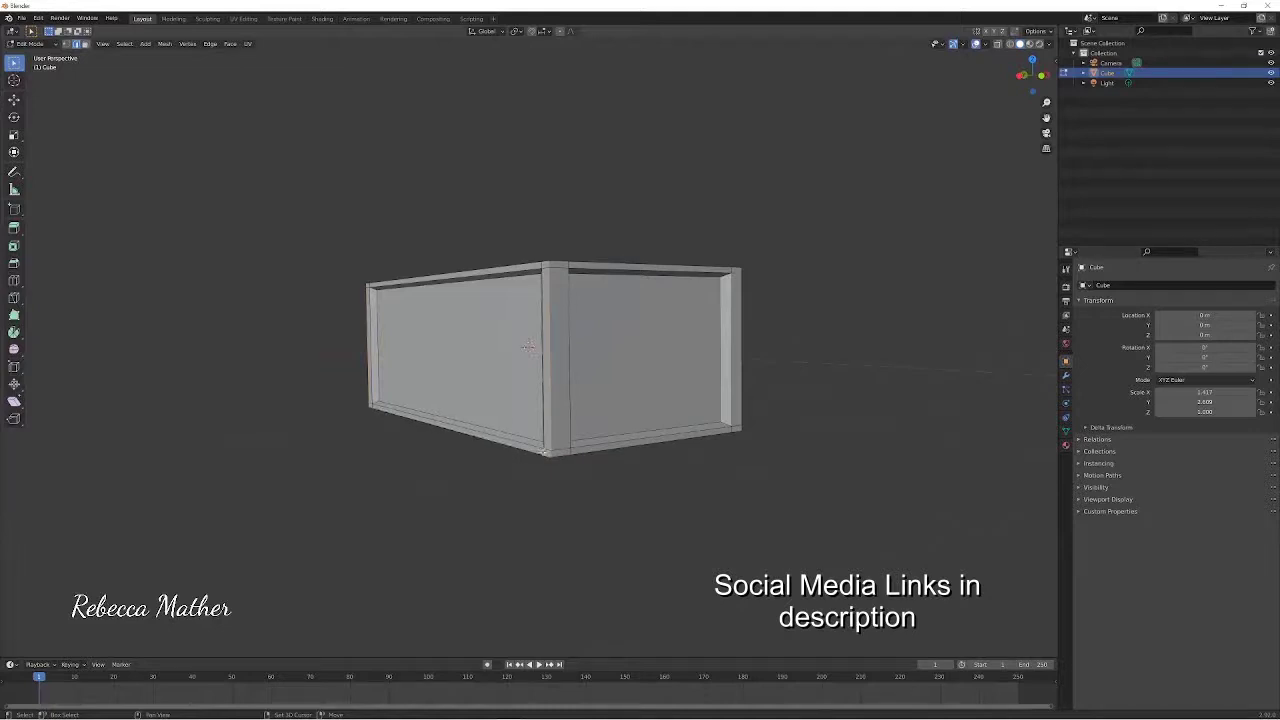
- Scale the selected corner edges inward along Y and X to bevel the corners
middle_drag(715, 447, 680, 457)
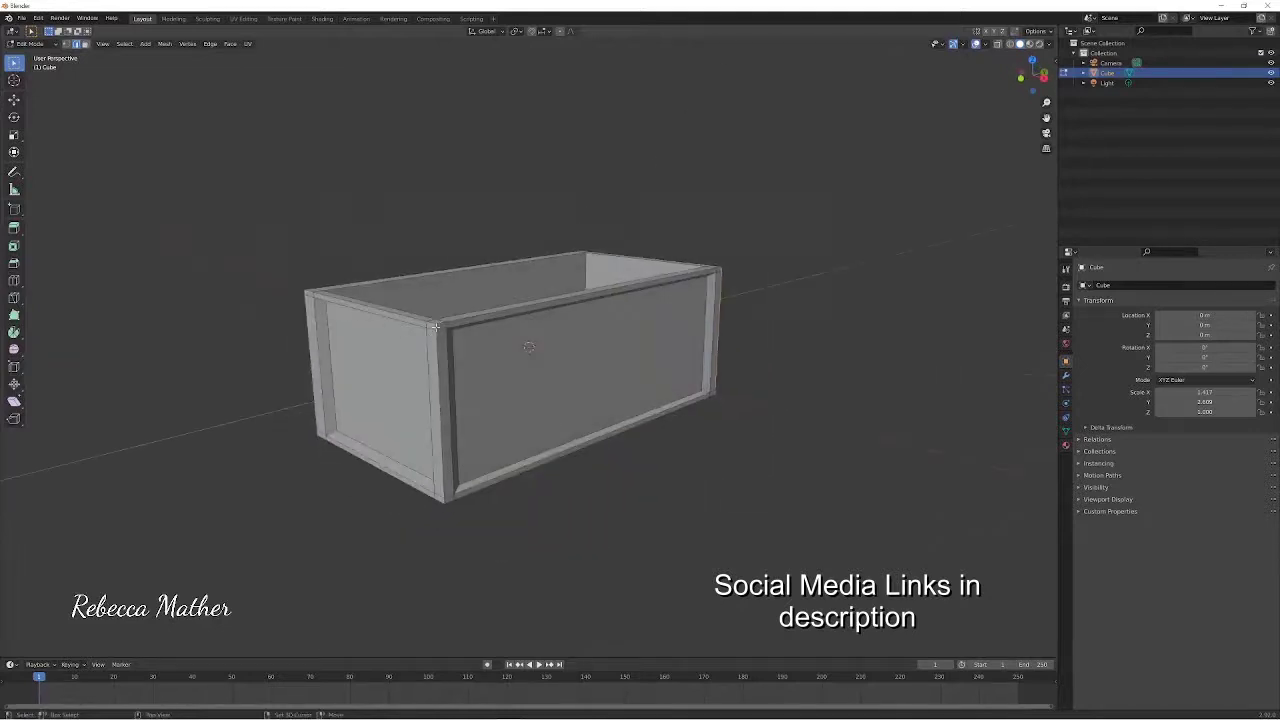
ctrl+click(452, 494)
key(s)
key(y)
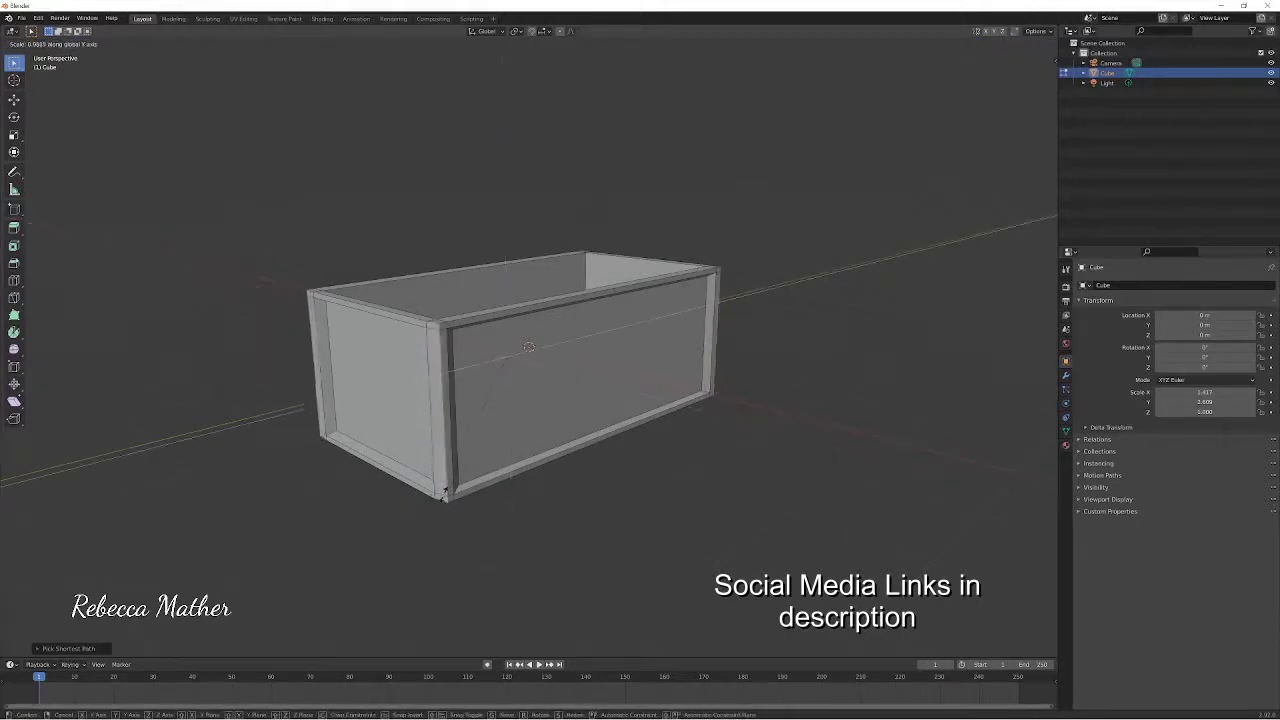
click(500, 478)
key(s)
key(x)
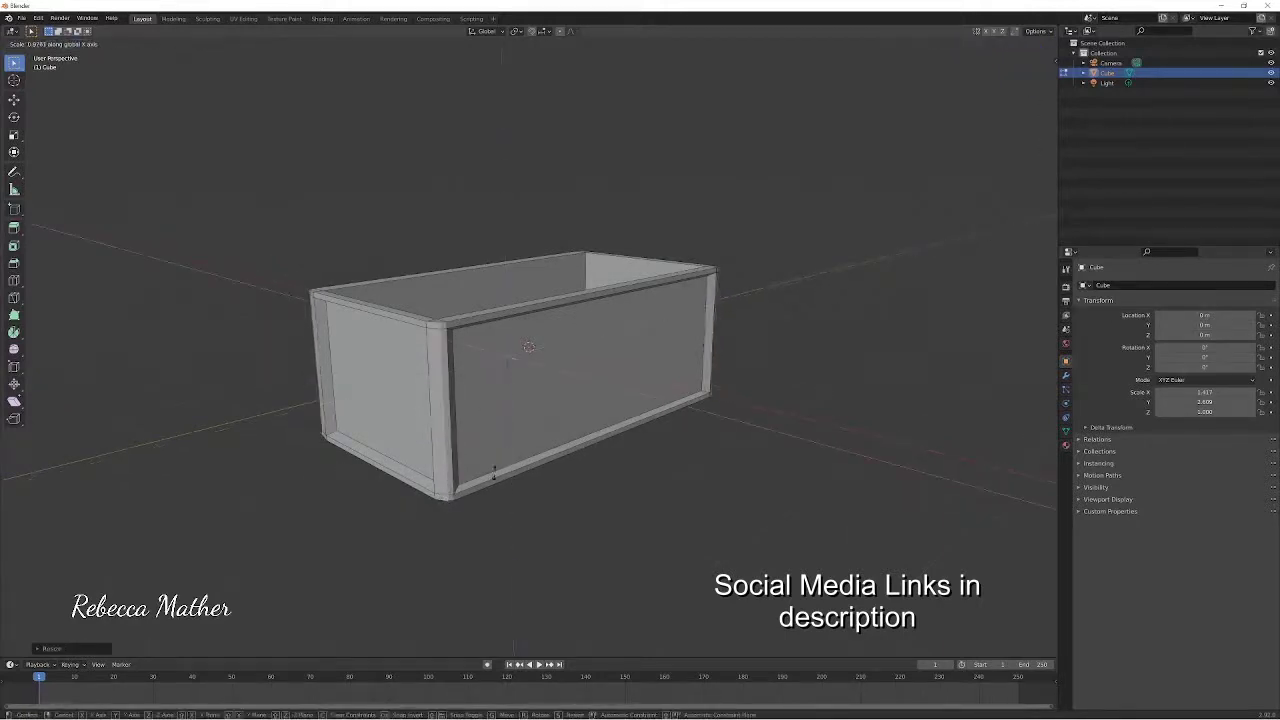
click(486, 468)
- Inspect the corners and return to Object Mode
mouse_move(502, 476)
middle_down()
mouse_move(474, 471)
mouse_move(477, 404)
middle_up()
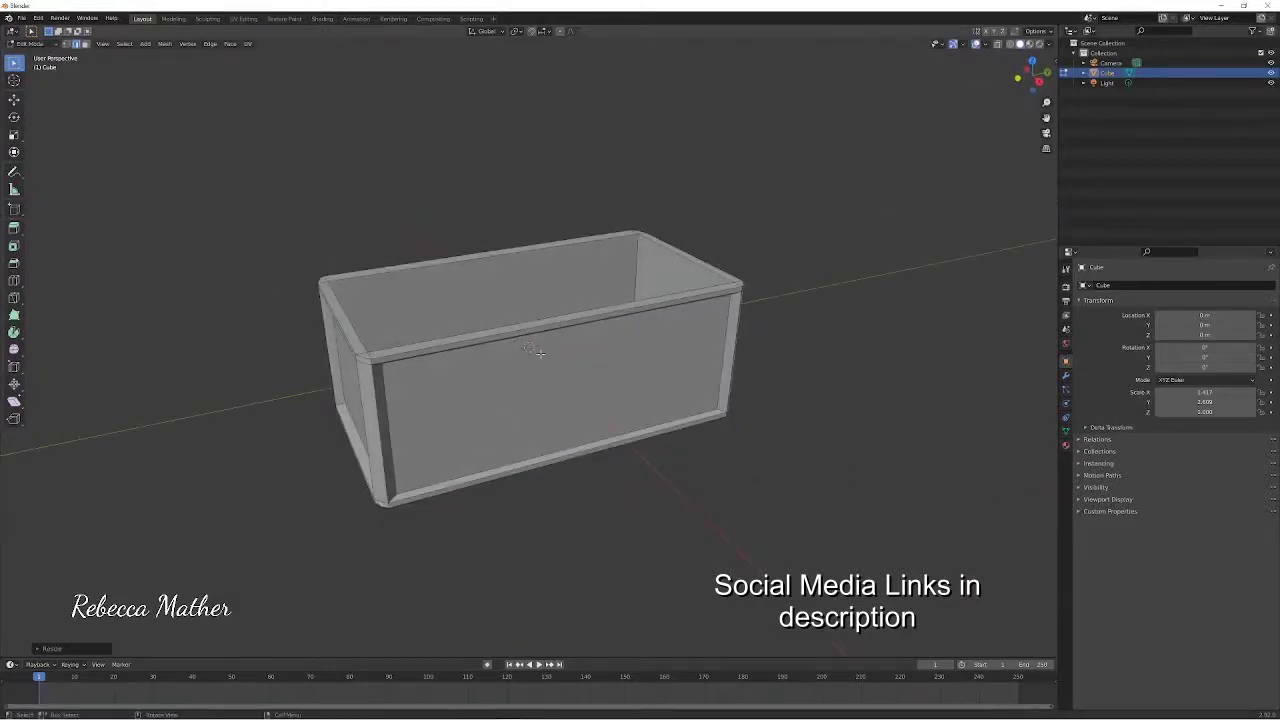
click(30, 43)
click(30, 53)
- Add a circle mesh and move it up along Z above the box
click(114, 43)
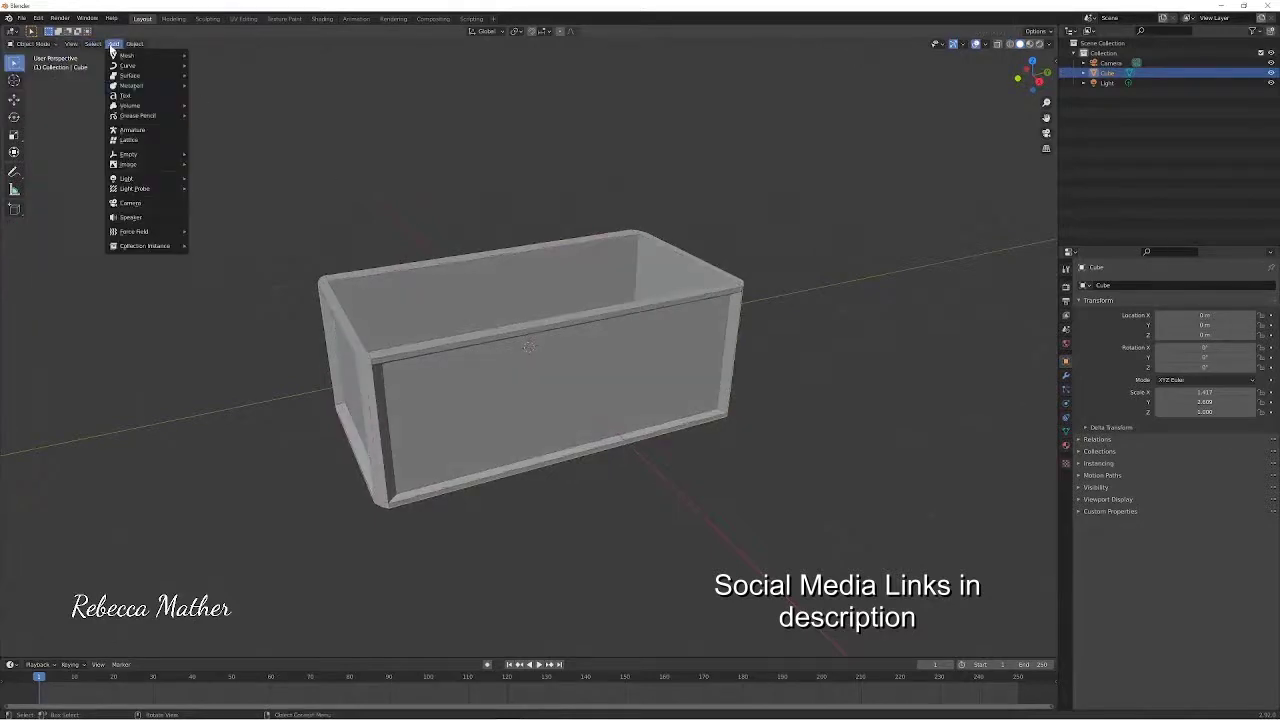
click(222, 76)
key(g)
key(z)
click(515, 151)
- Fill the circle with a face and extrude it upward into a cylinder
click(30, 43)
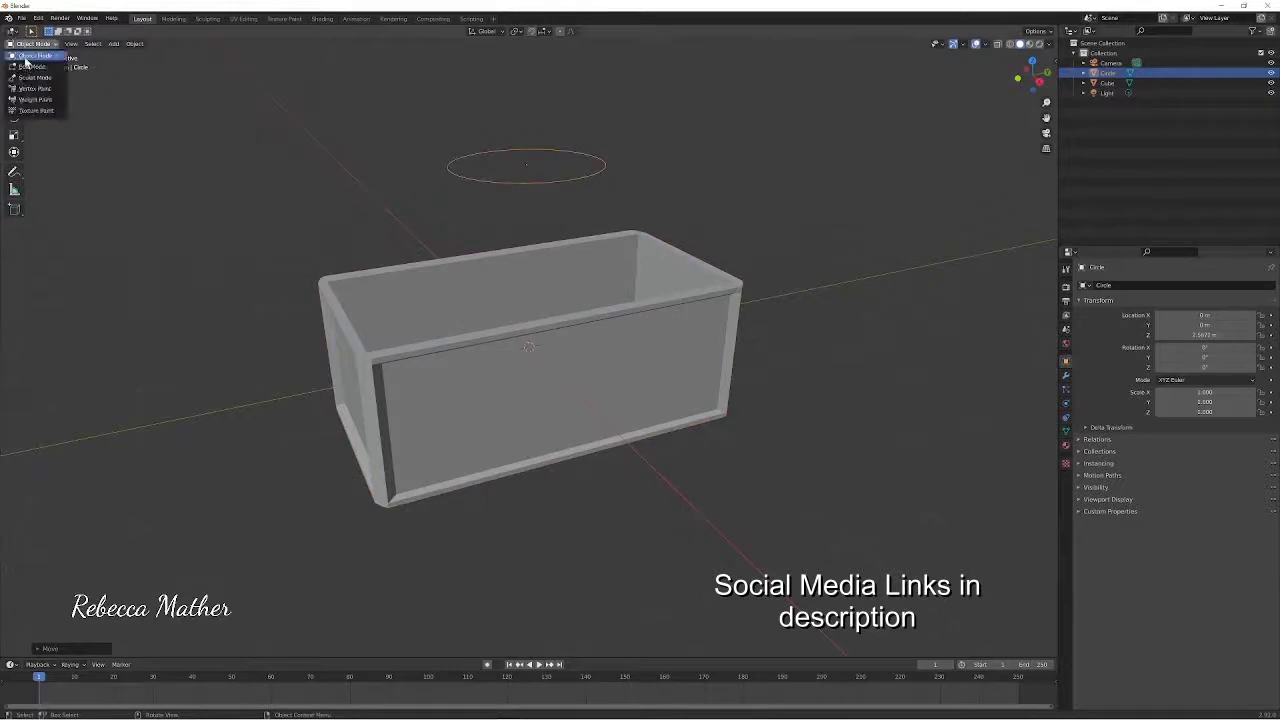
click(35, 60)
key(f)
key(e)
click(570, 85)
middle_drag(570, 85, 537, 250)
- Delete the cylinder's top and bottom faces, then select a back wall face
key(x)
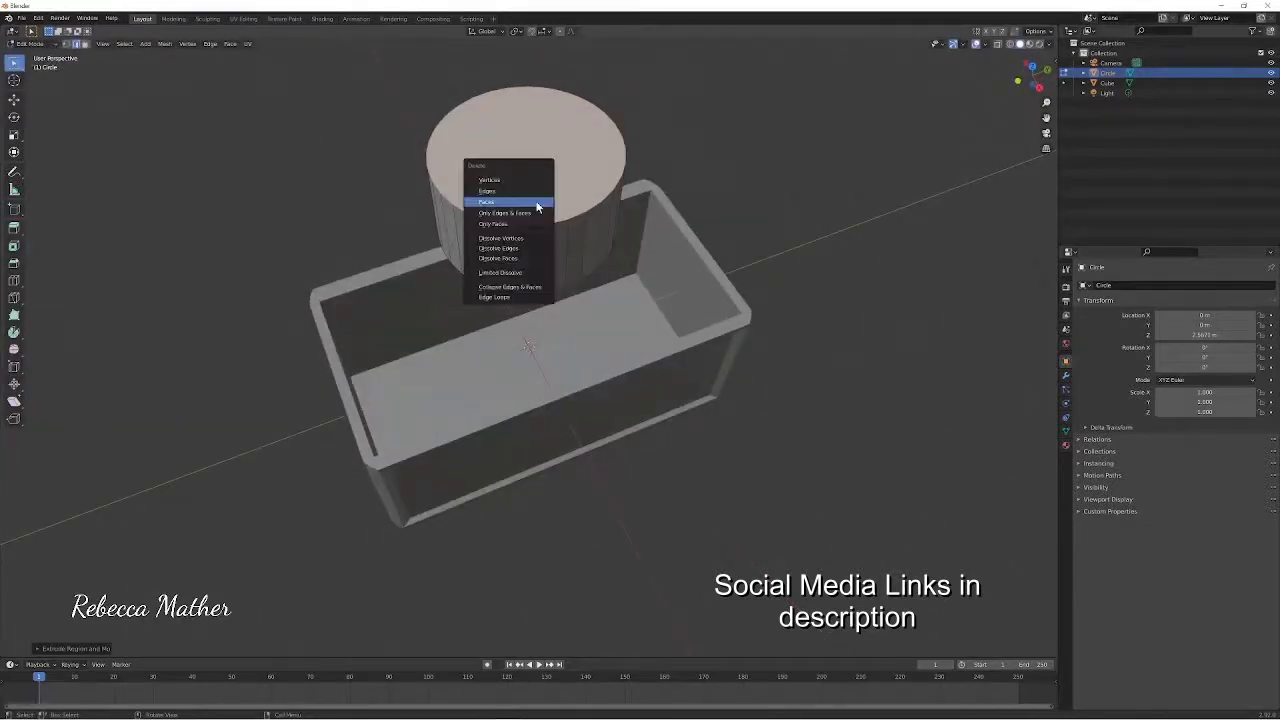
click(520, 206)
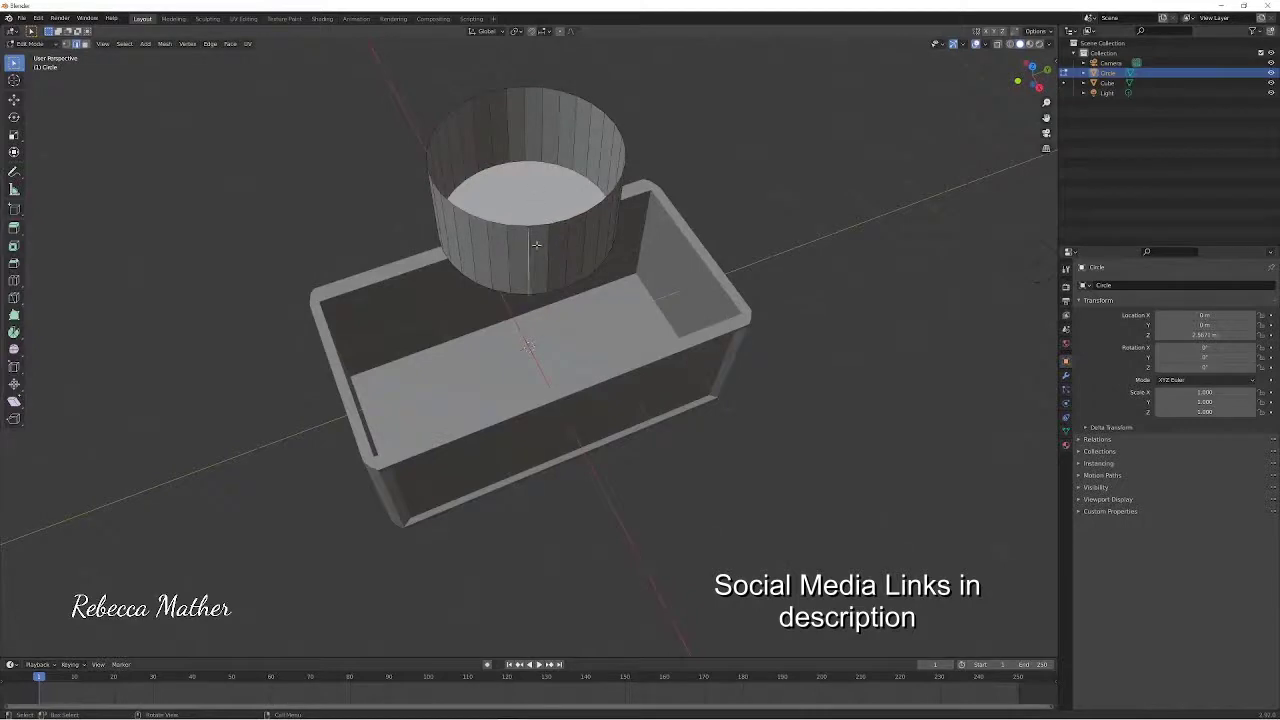
key(x)
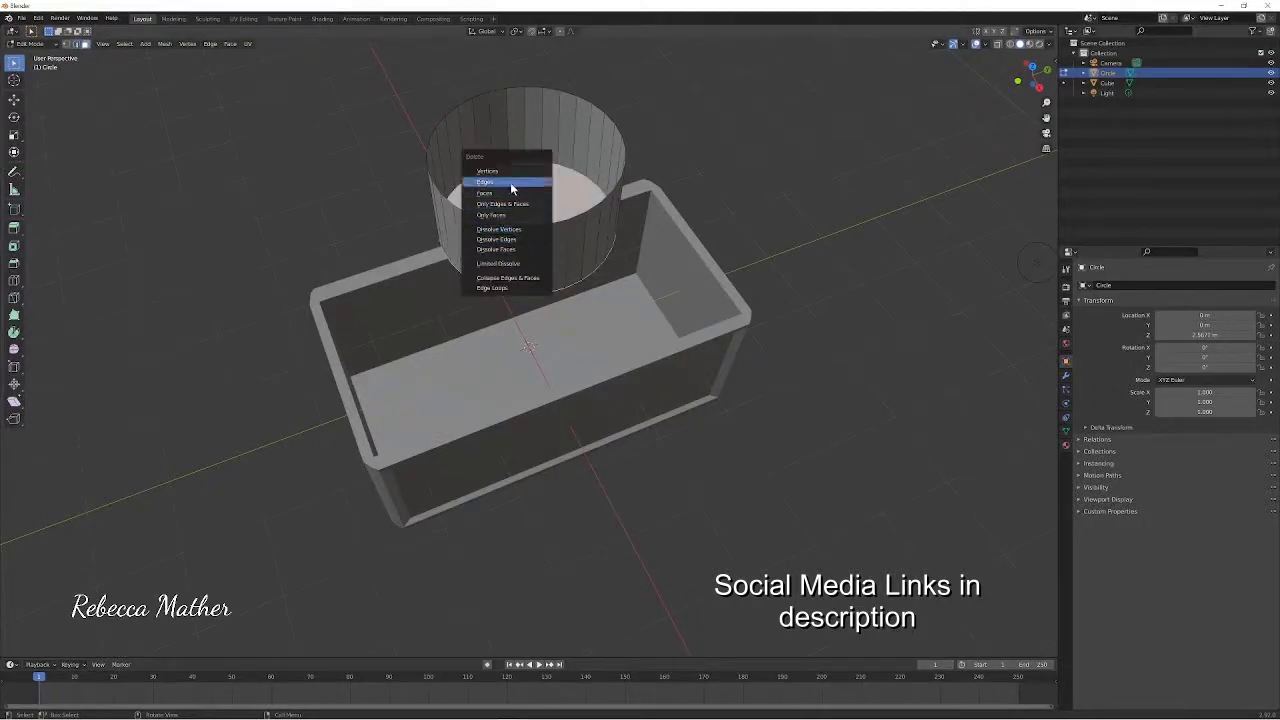
click(516, 188)
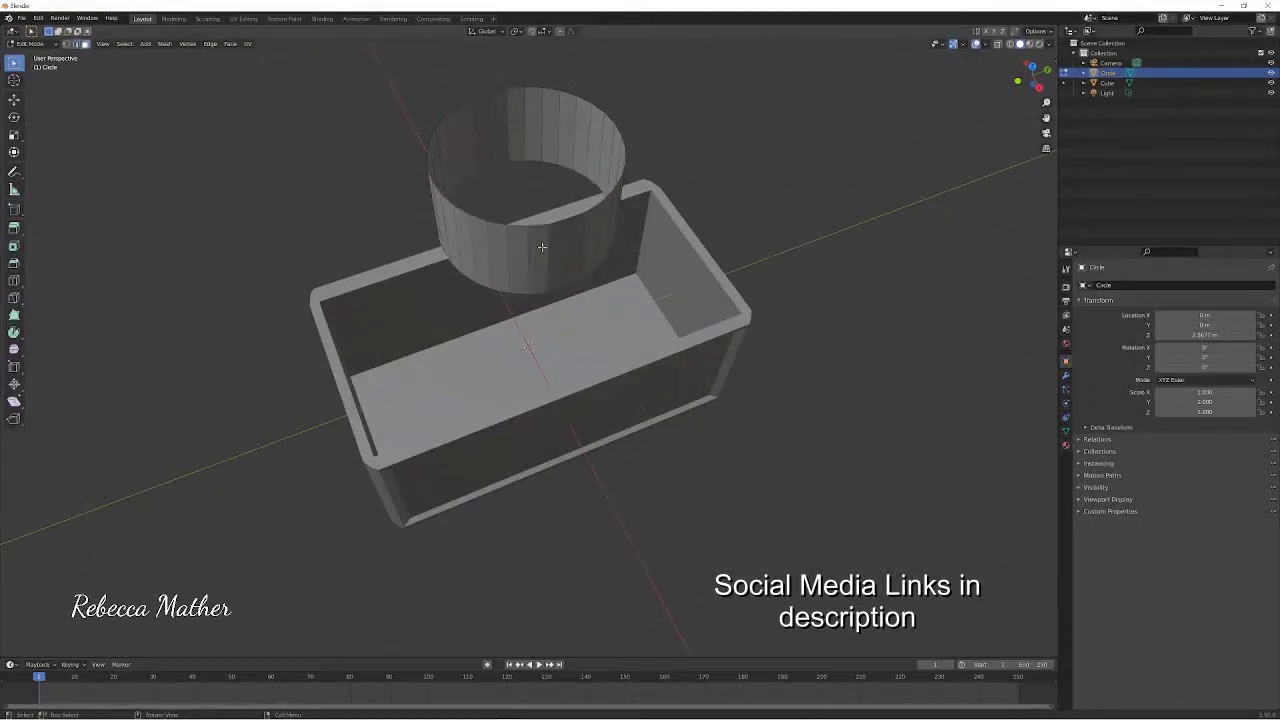
click(518, 122)
key(a)
click(518, 122)
- Delete a run of tube faces and try tilting the remaining half around Y
ctrl+click(557, 254)
key(x)
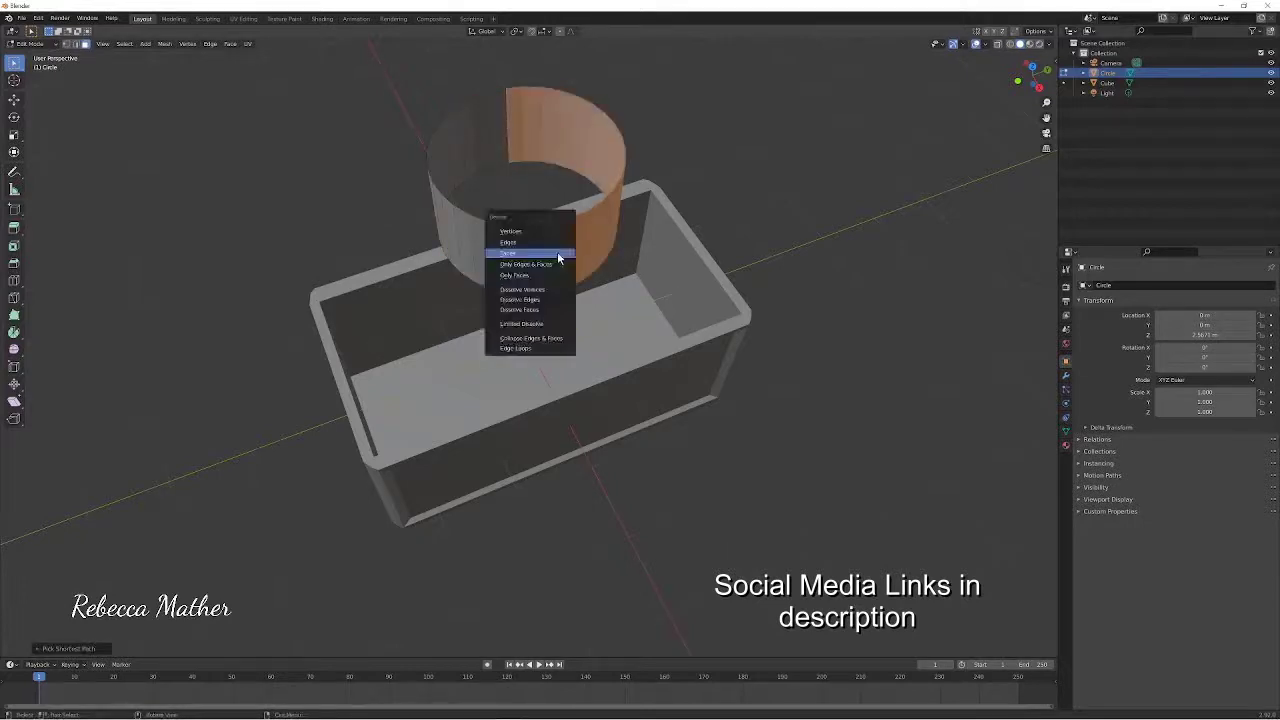
click(562, 250)
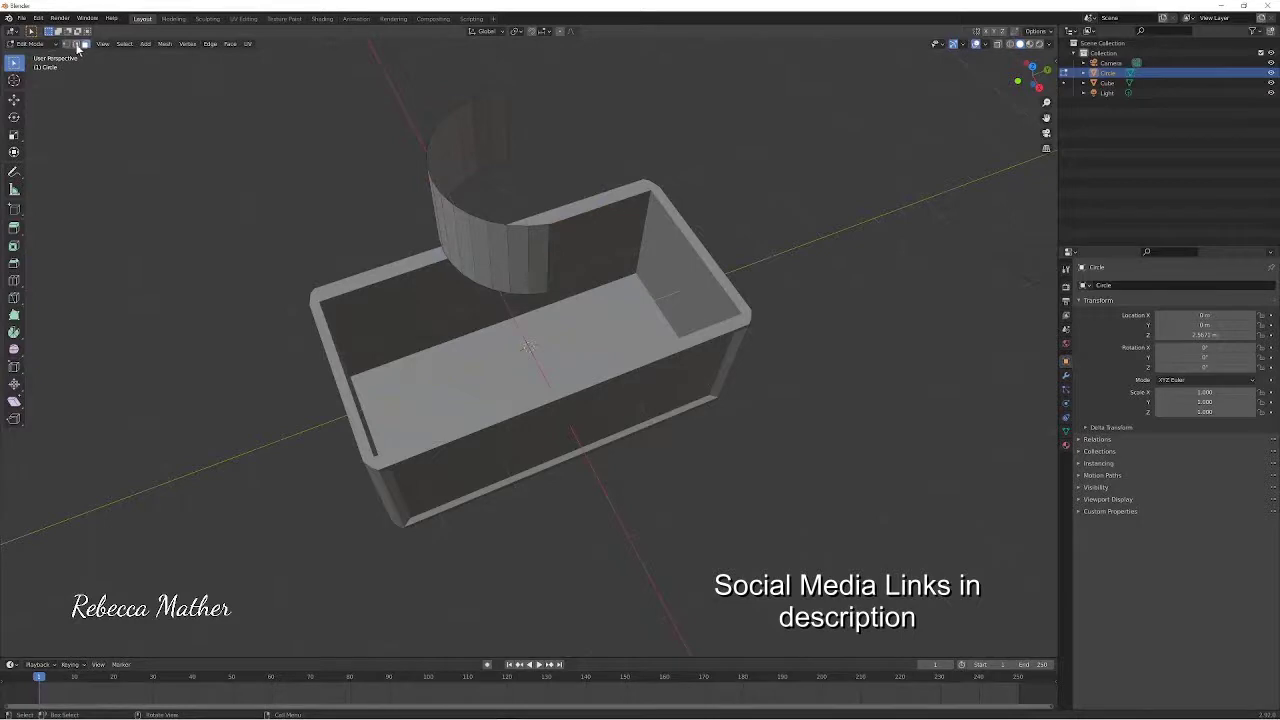
key(a)
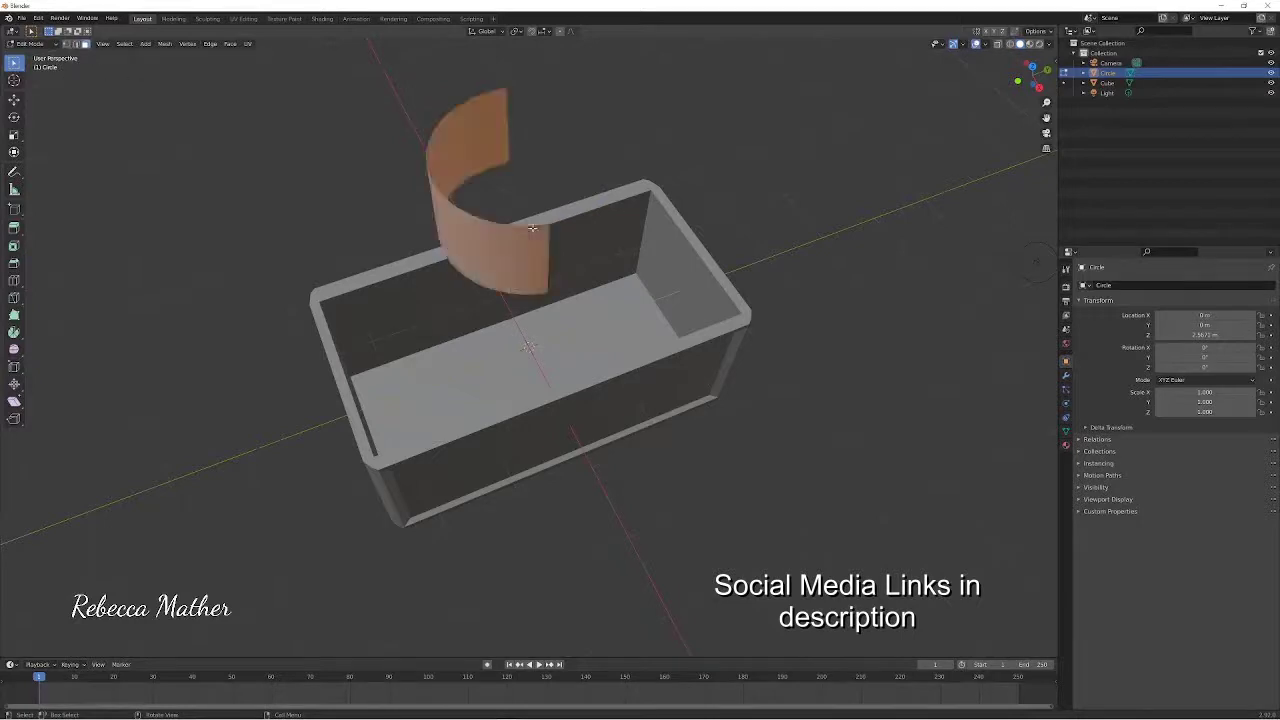
key(r)
key(y)
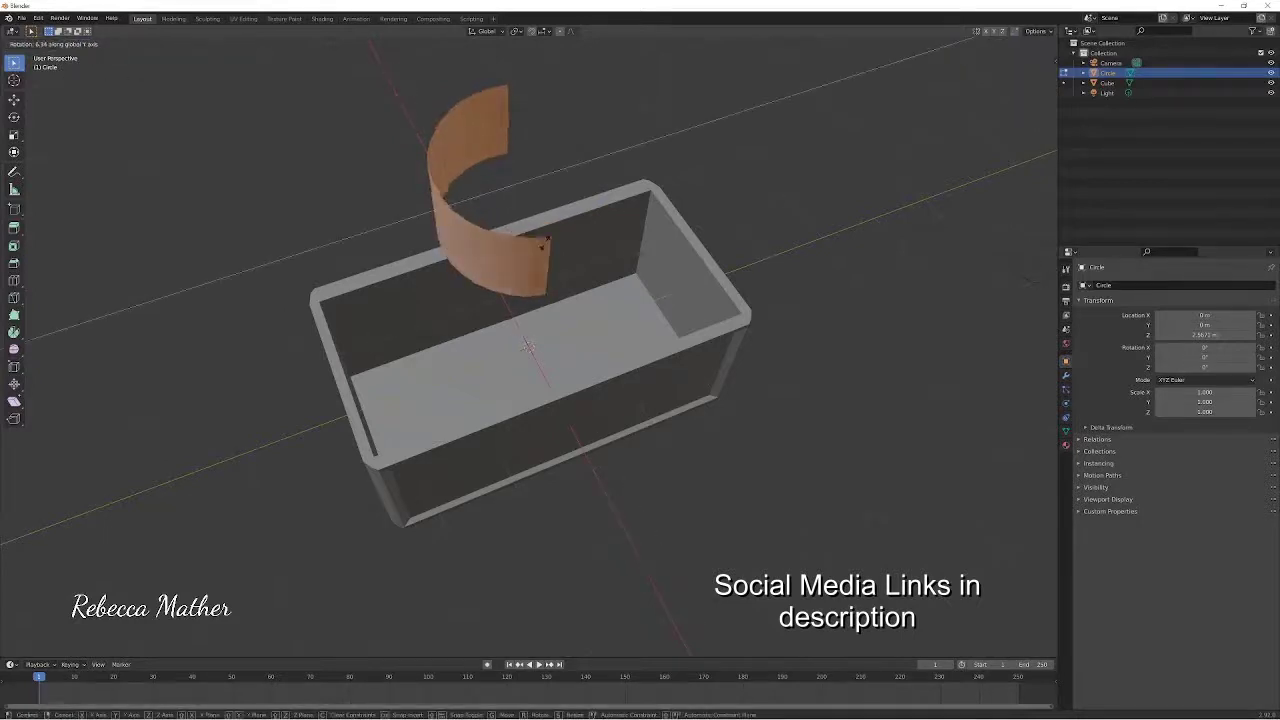
click(661, 237)
- Undo to the full cylinder, then delete half its faces via a shortest-path selection
key(ctrl+z)
key(ctrl+z)
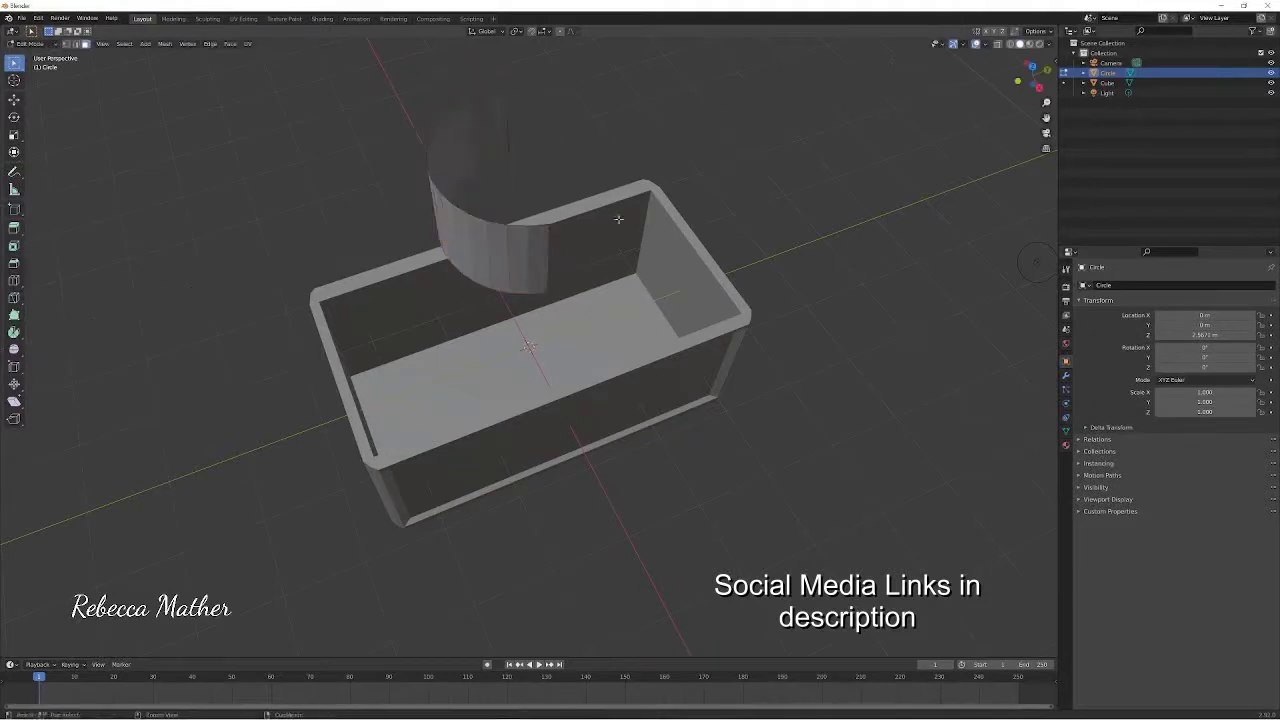
key(ctrl+z)
middle_drag(661, 237, 540, 268)
click(536, 270)
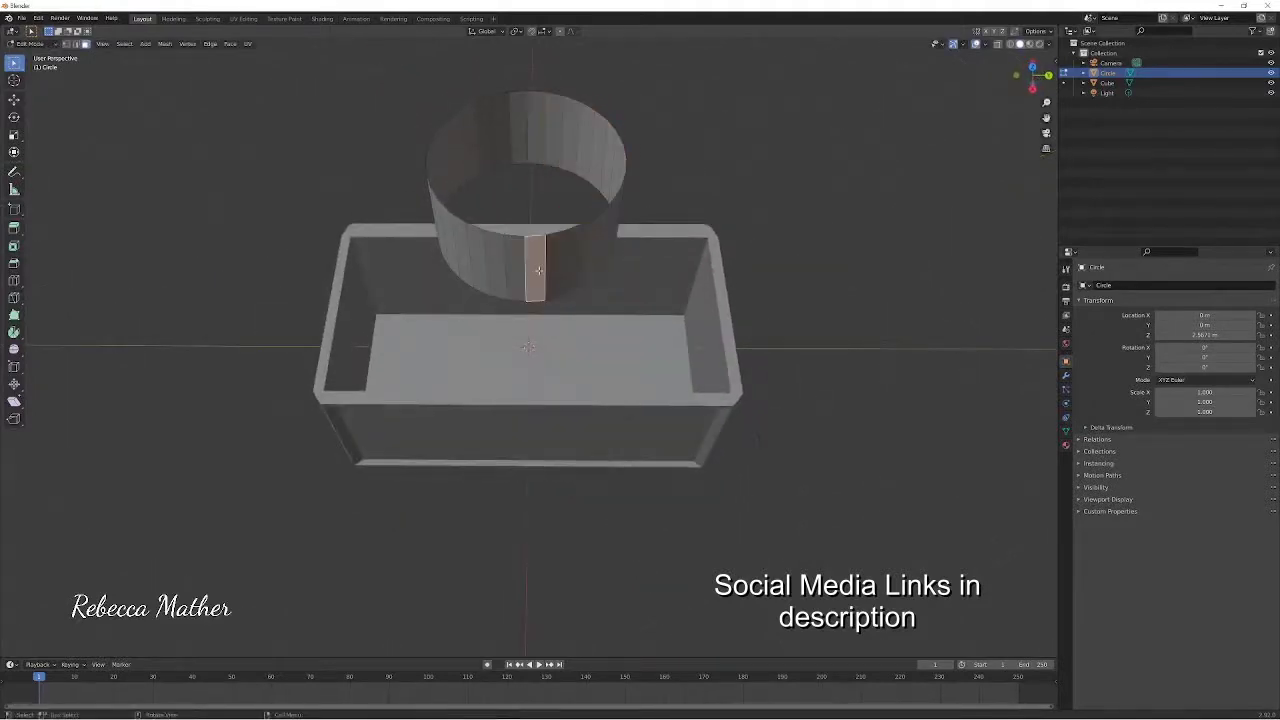
ctrl+click(534, 118)
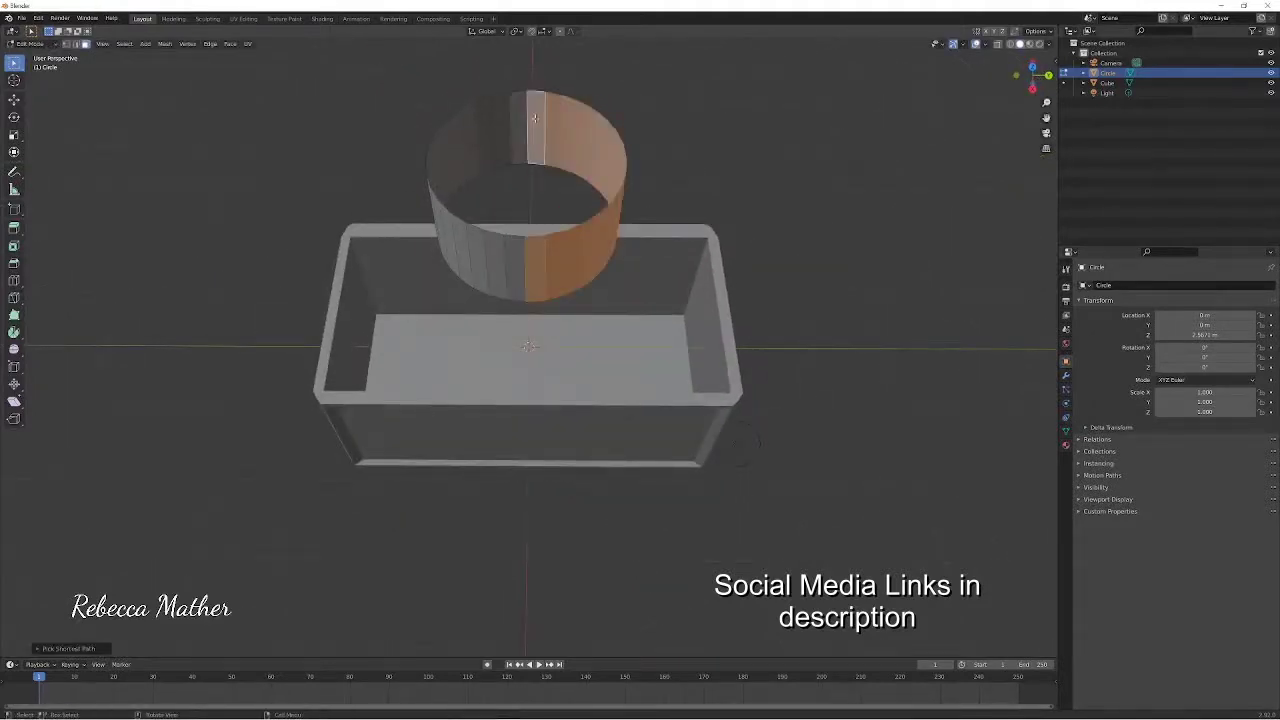
key(x)
click(534, 118)
- Extrude all the half-tube faces and scale the extrusion along the X/Y axes
key(a)
key(e)
key(s)
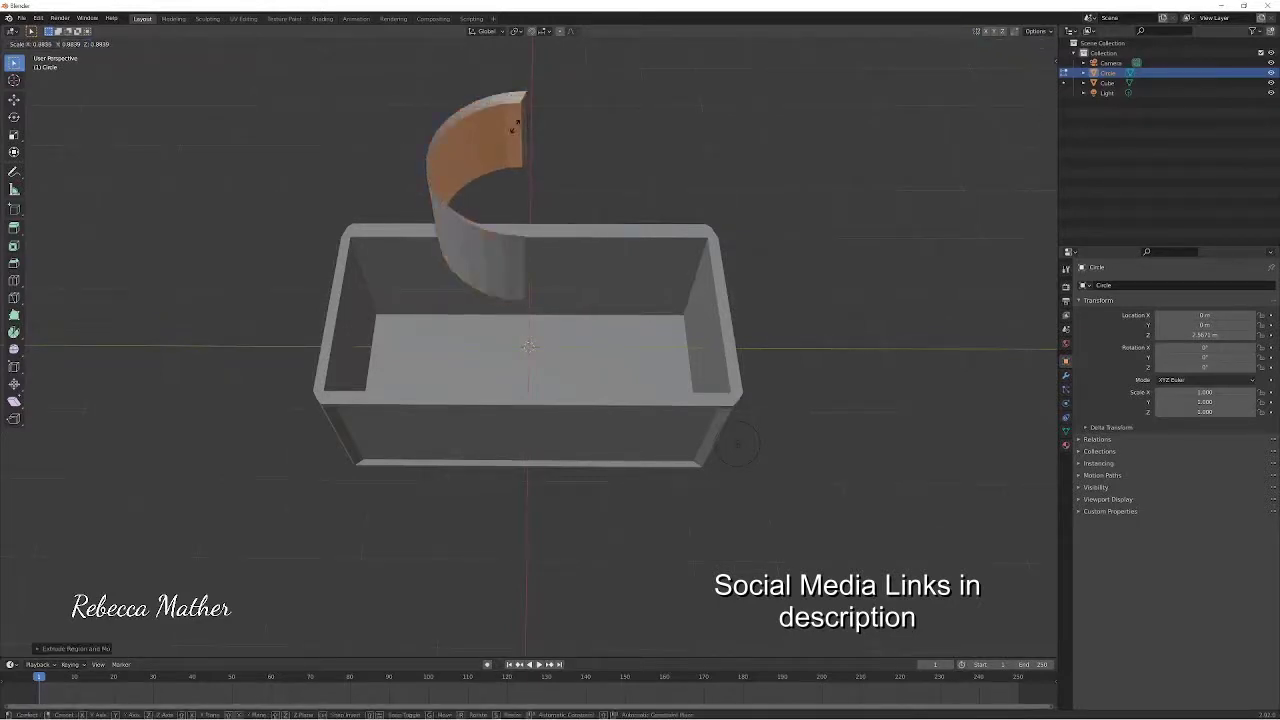
key(y)
key(x)
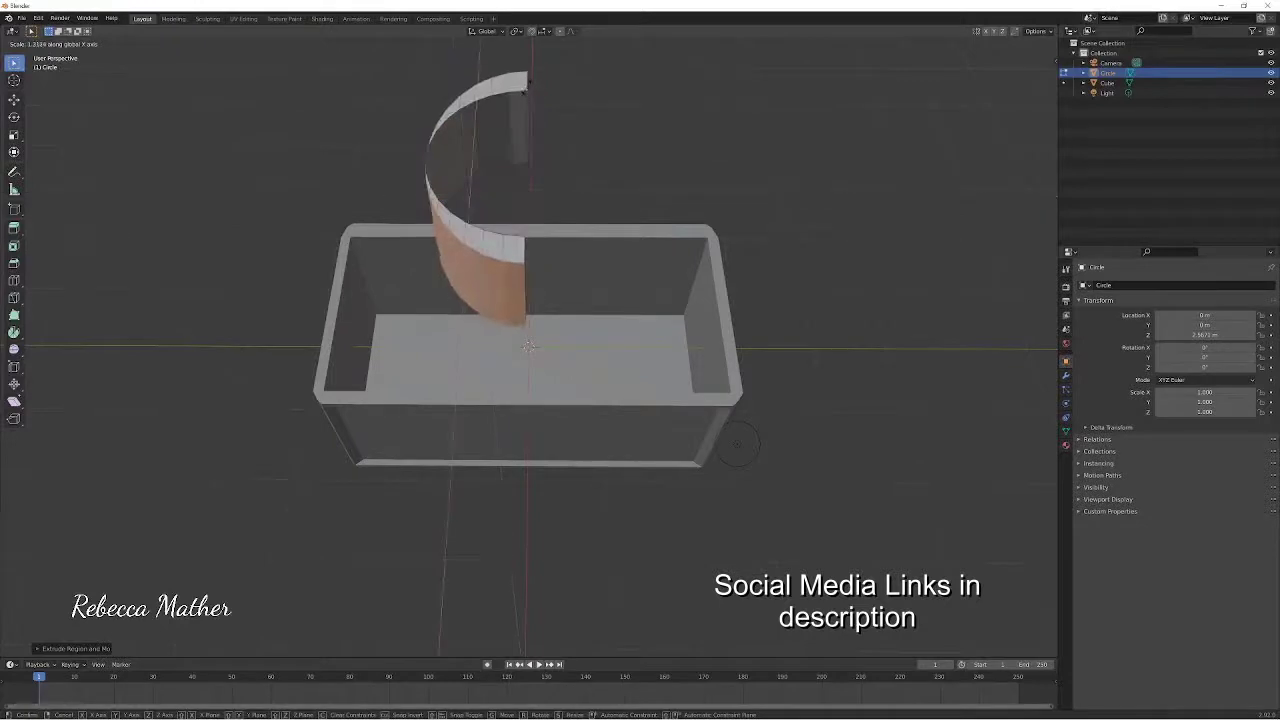
key(y)
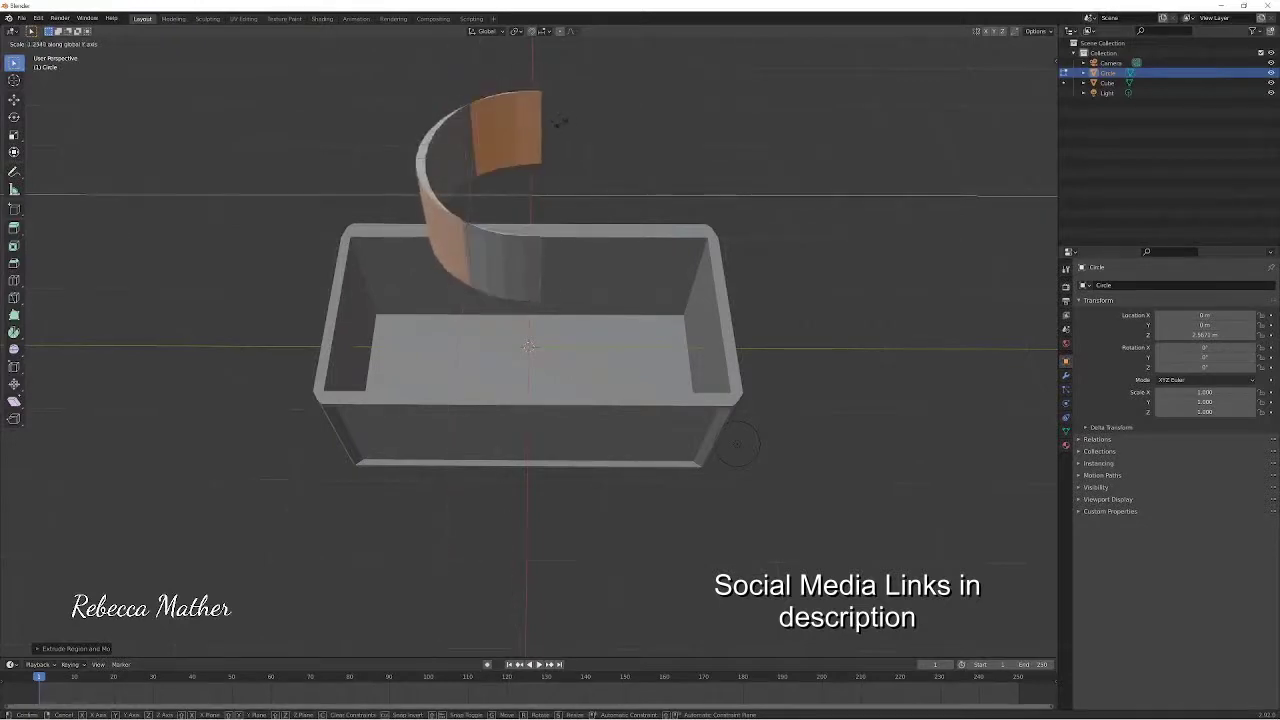
right_click(529, 118)
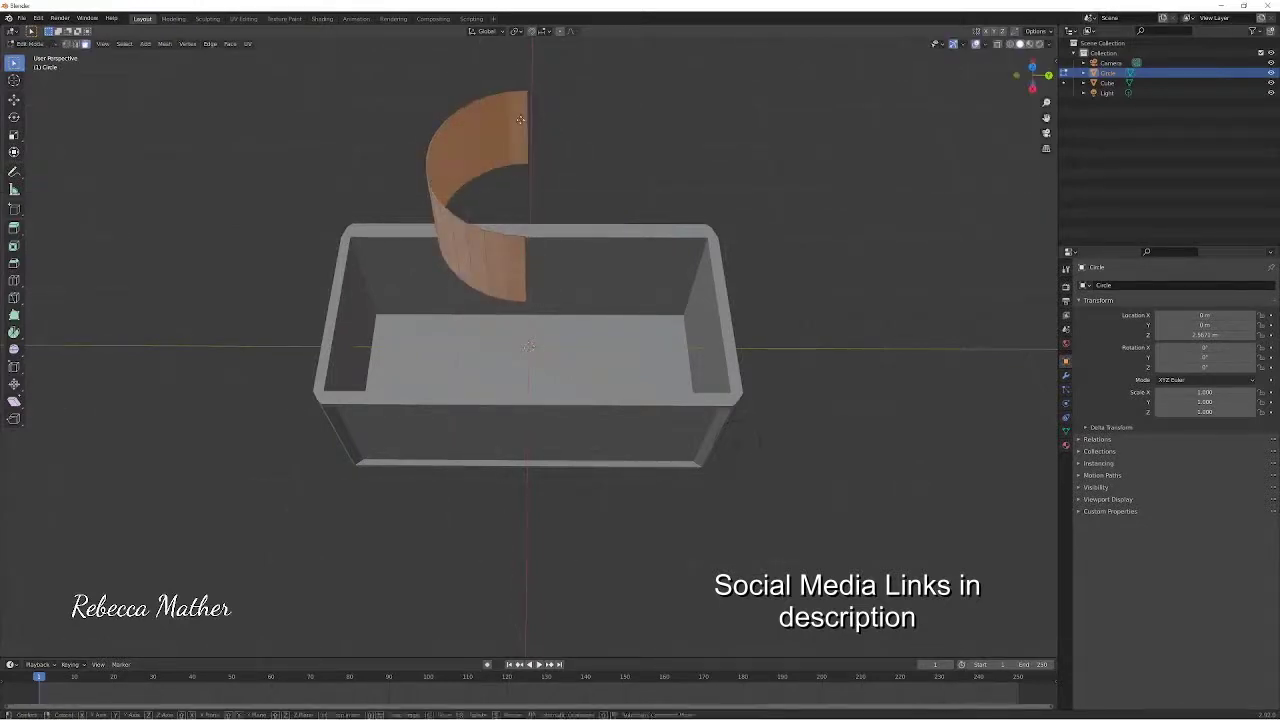
- Extrude again for thickness, then scale and move the strip along Y
key(e)
click(506, 119)
key(s)
key(y)
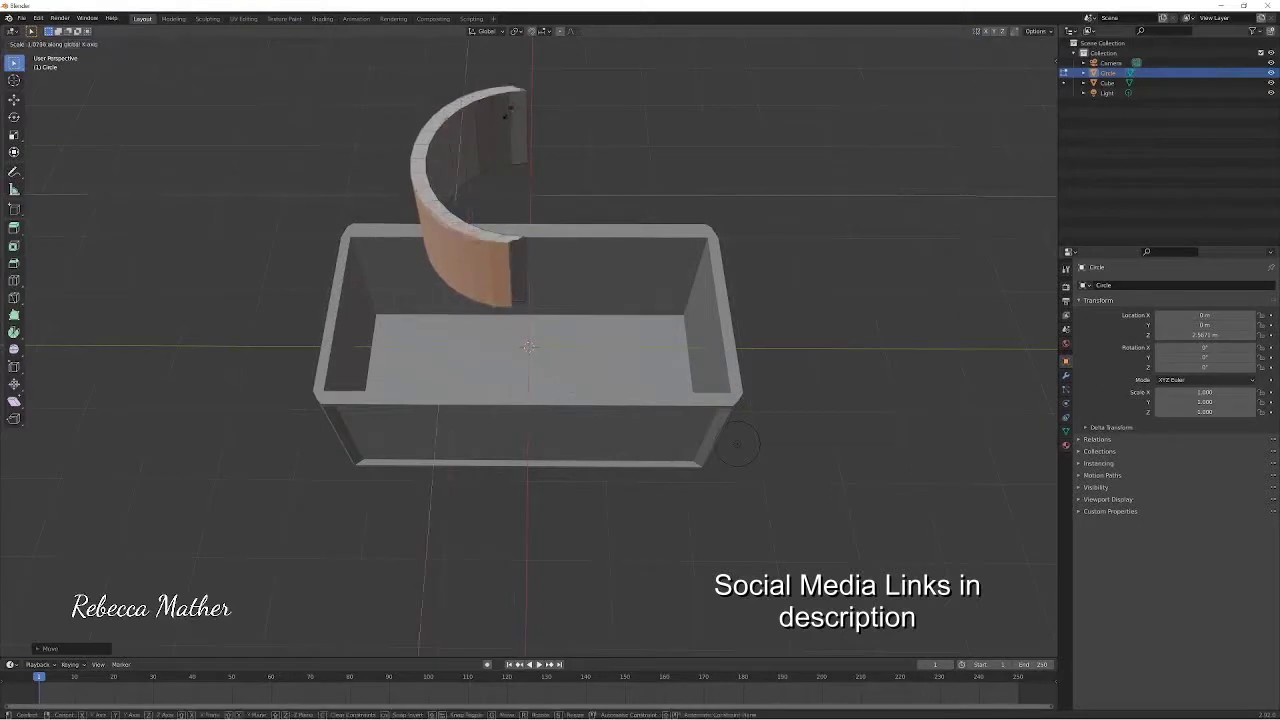
click(510, 103)
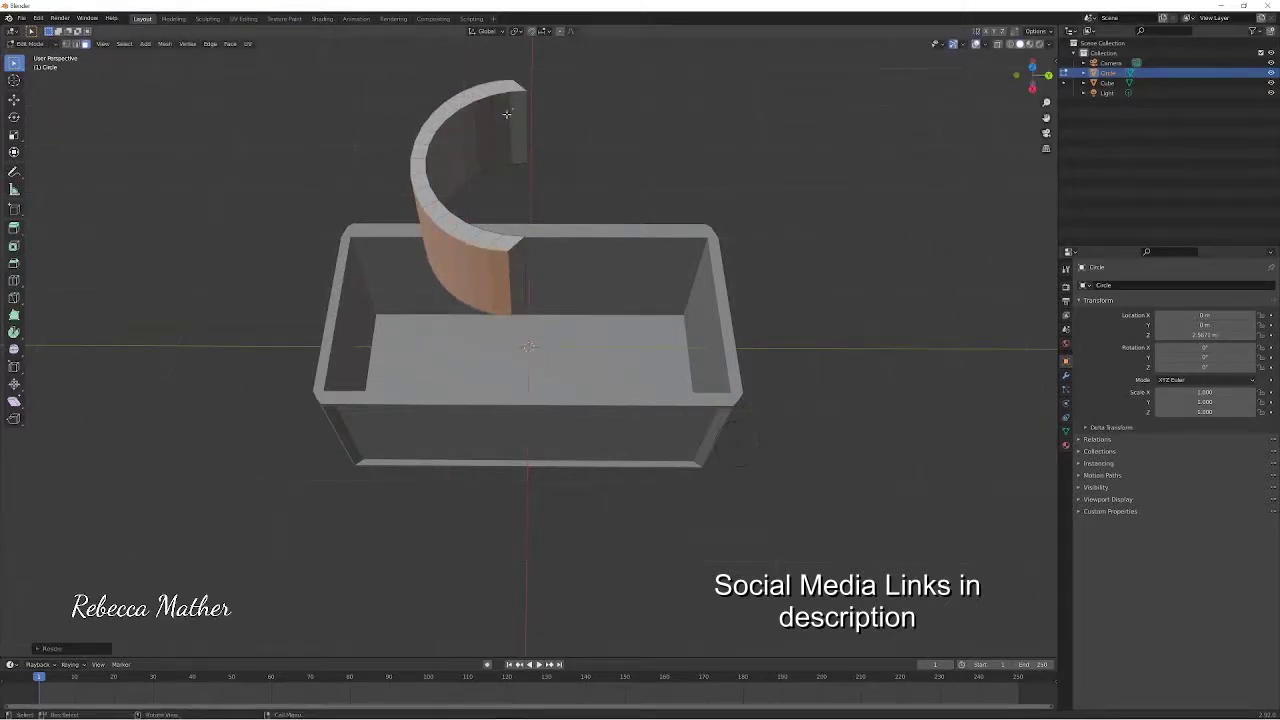
key(g)
key(y)
click(512, 117)
- Drop an X-axis resize and begin rotating the strip about the Z axis
key(s)
key(y)
key(x)
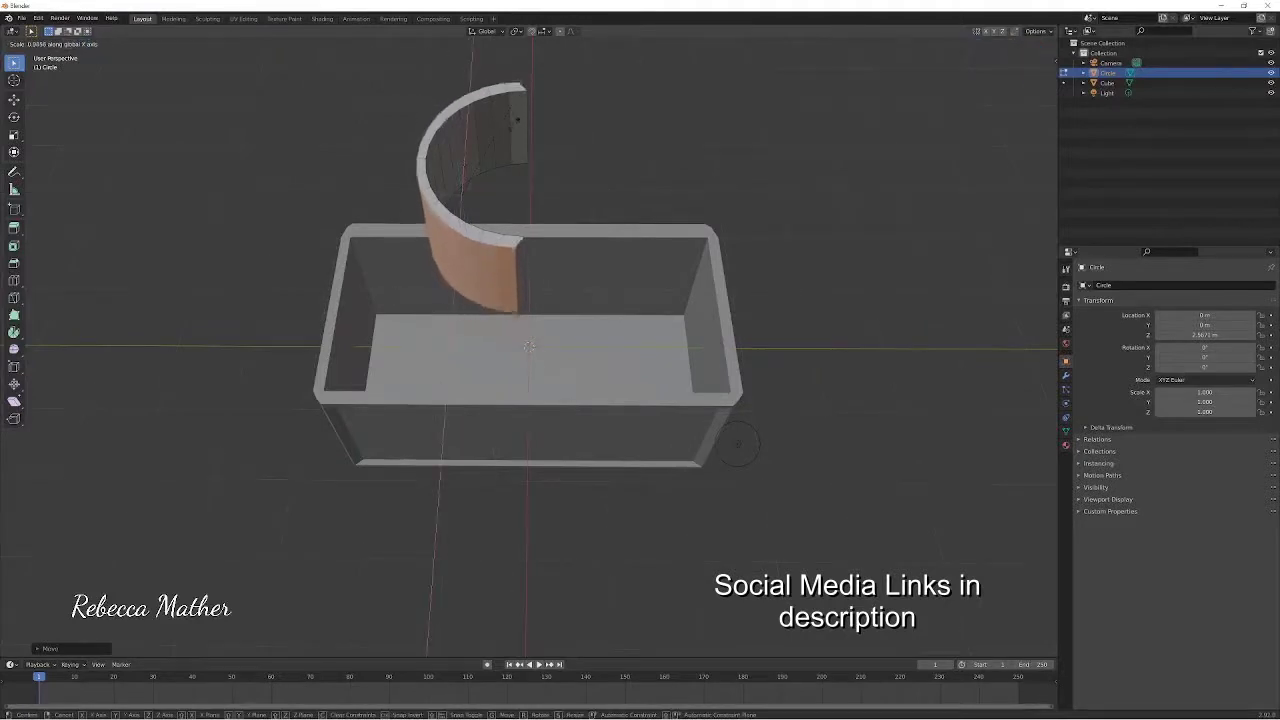
key(Escape)
key(r)
key(x)
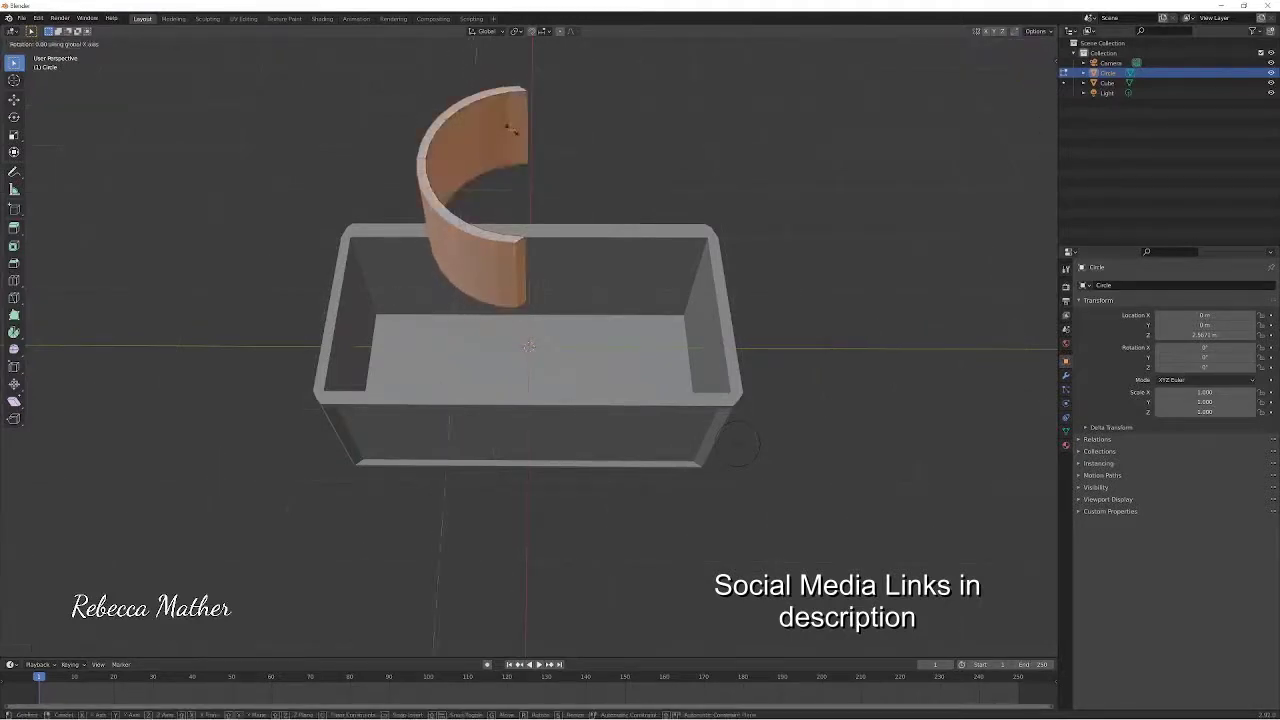
key(y)
key(z)
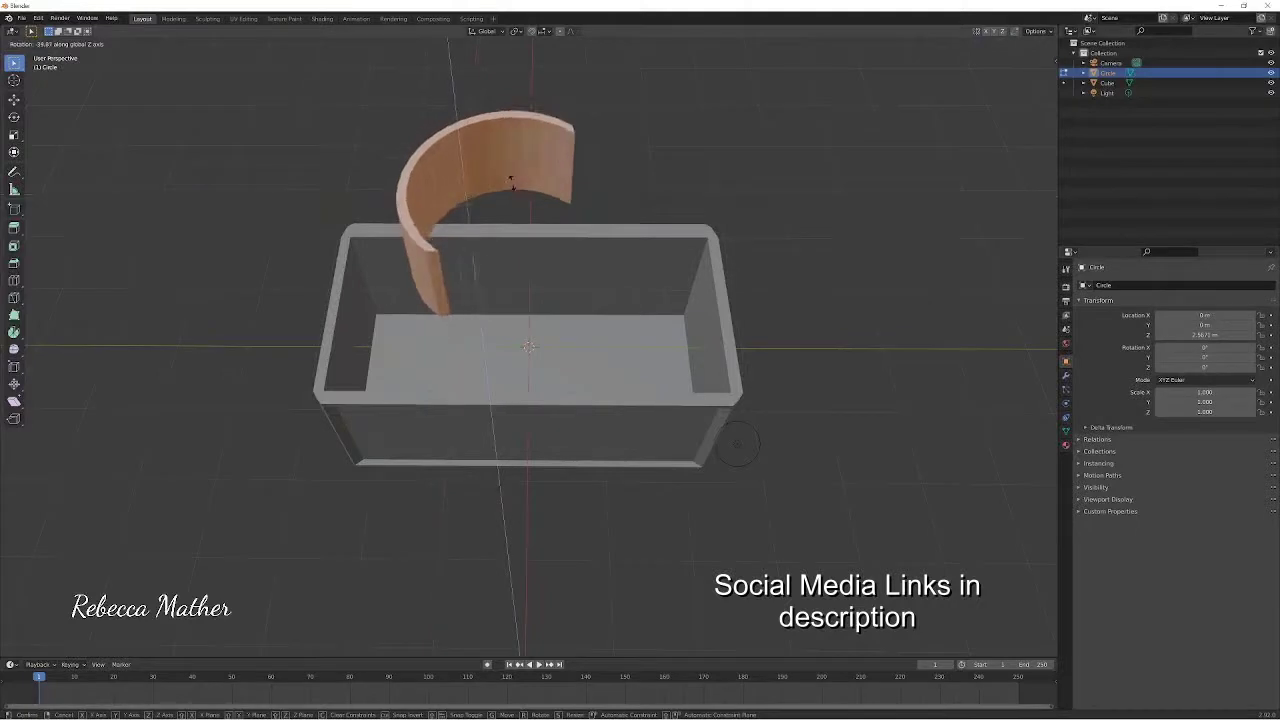
- Rotate the strip 90° about Y, then a further 180° to form an arch
click(518, 183)
text(ry90)
key(Return)
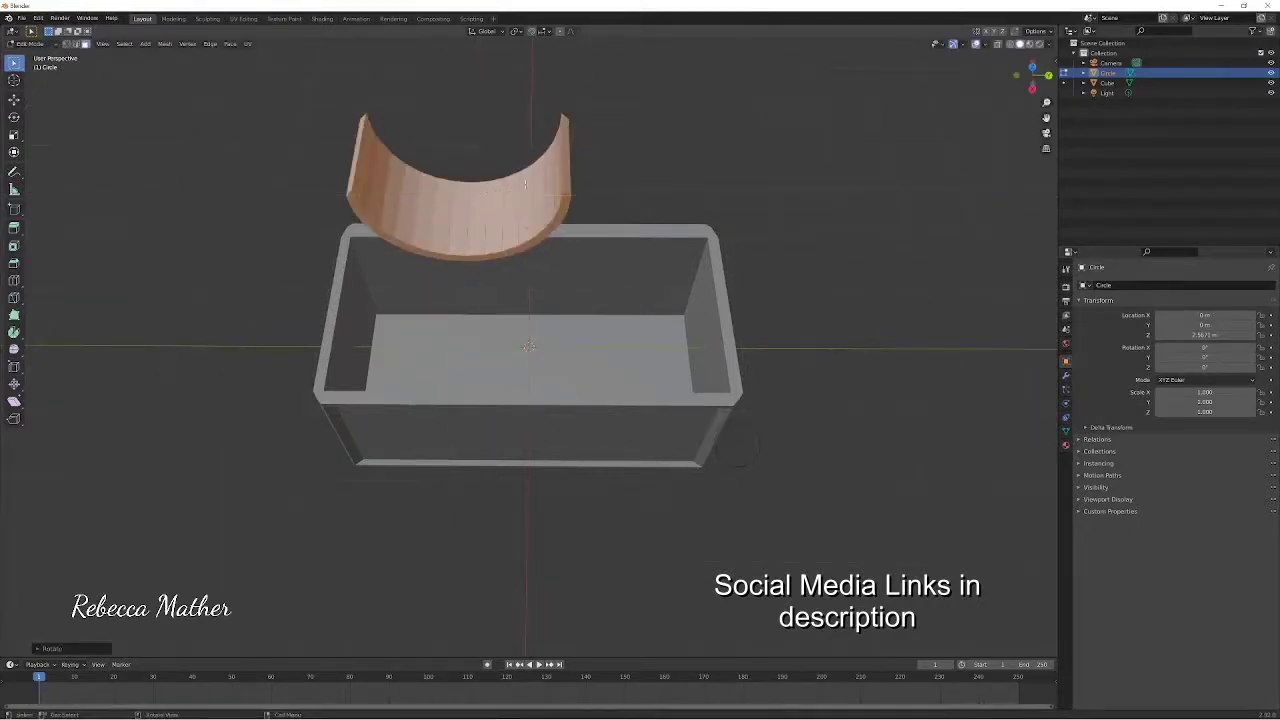
key(r)
key(y)
text(180)
key(Return)
- Scale the arch along Y to lengthen it
key(s)
key(y)
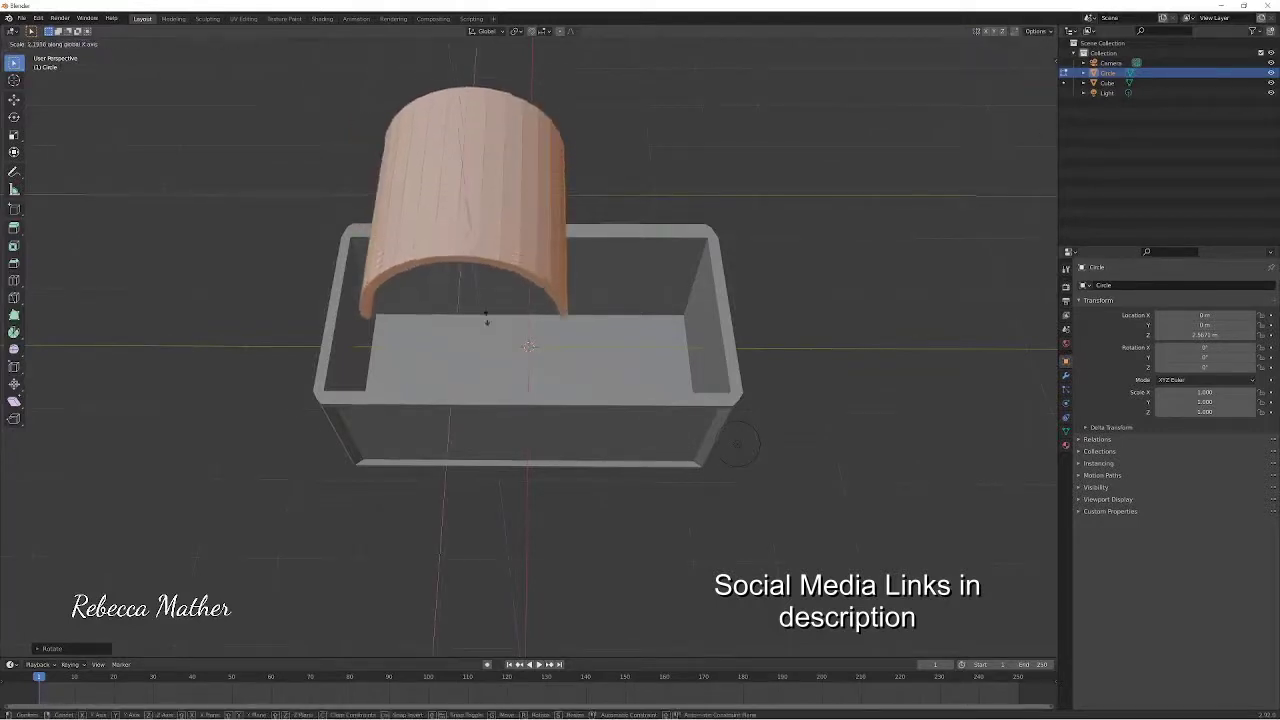
key(Return)
- Rotate the arch 90° about Z and move it along Y down onto the box
text(r)
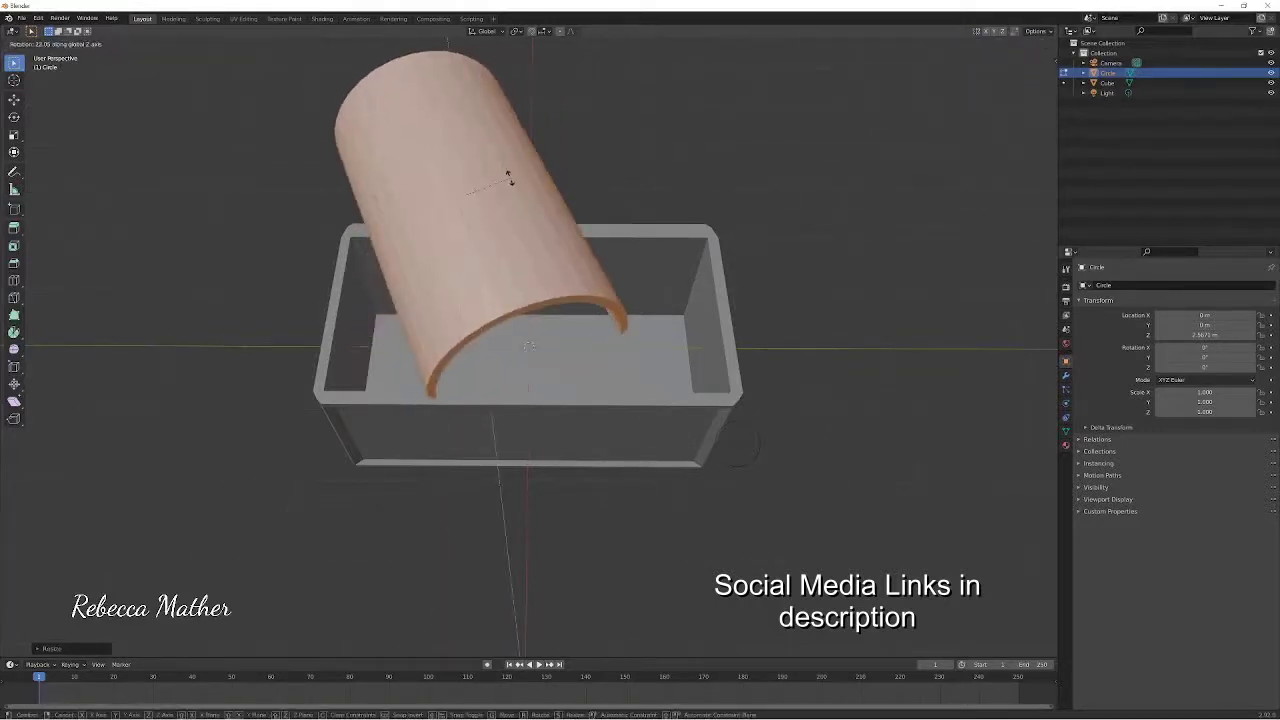
text(z90)
key(Return)
middle_drag(483, 401, 560, 330)
key(g)
key(y)
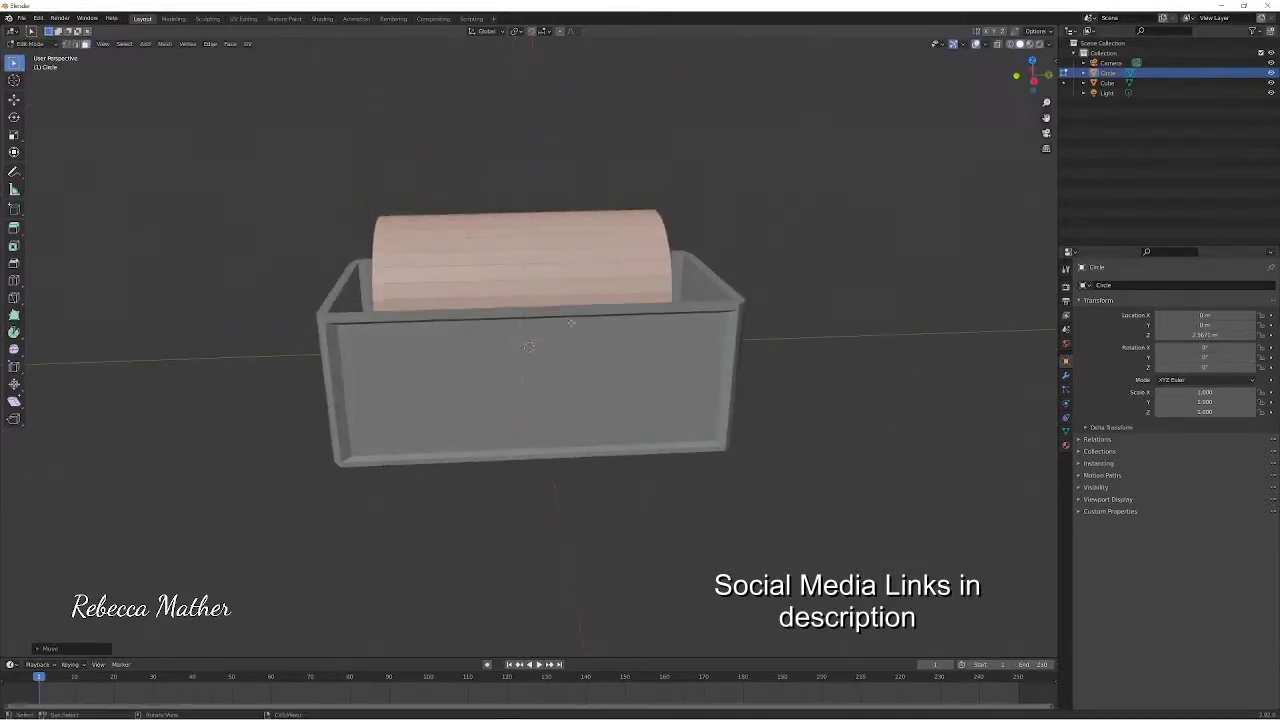
click(570, 285)
- Turn the lid another 90° about Z, scale it along Y to the box's width, and nudge it onto the rim
middle_drag(570, 285, 580, 322)
text(rz90)
key(Return)
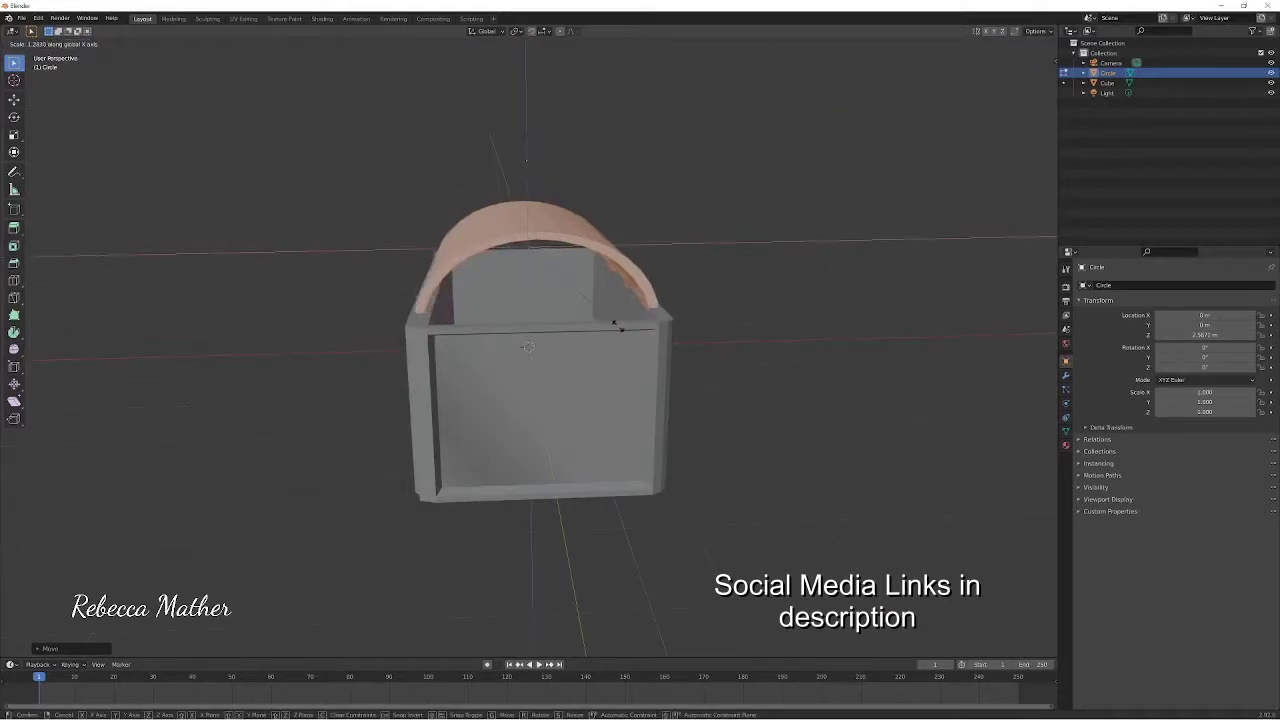
middle_drag(664, 397, 603, 320)
key(s)
key(y)
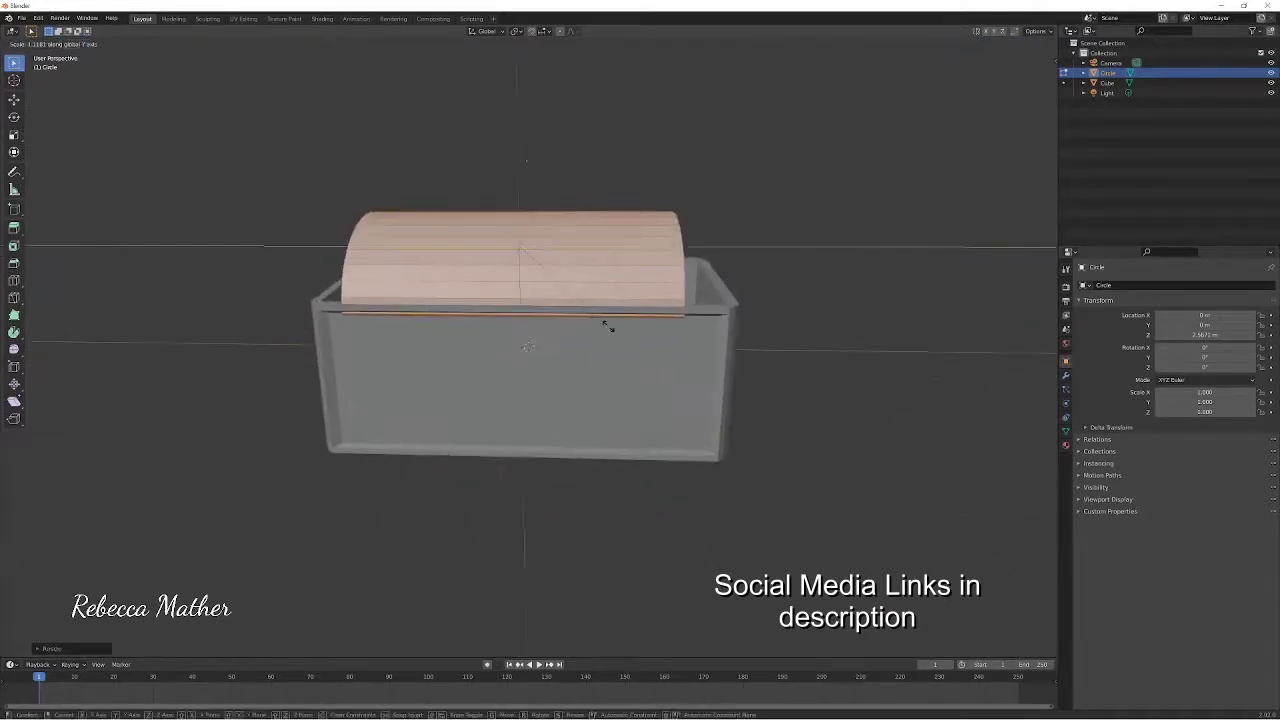
click(636, 323)
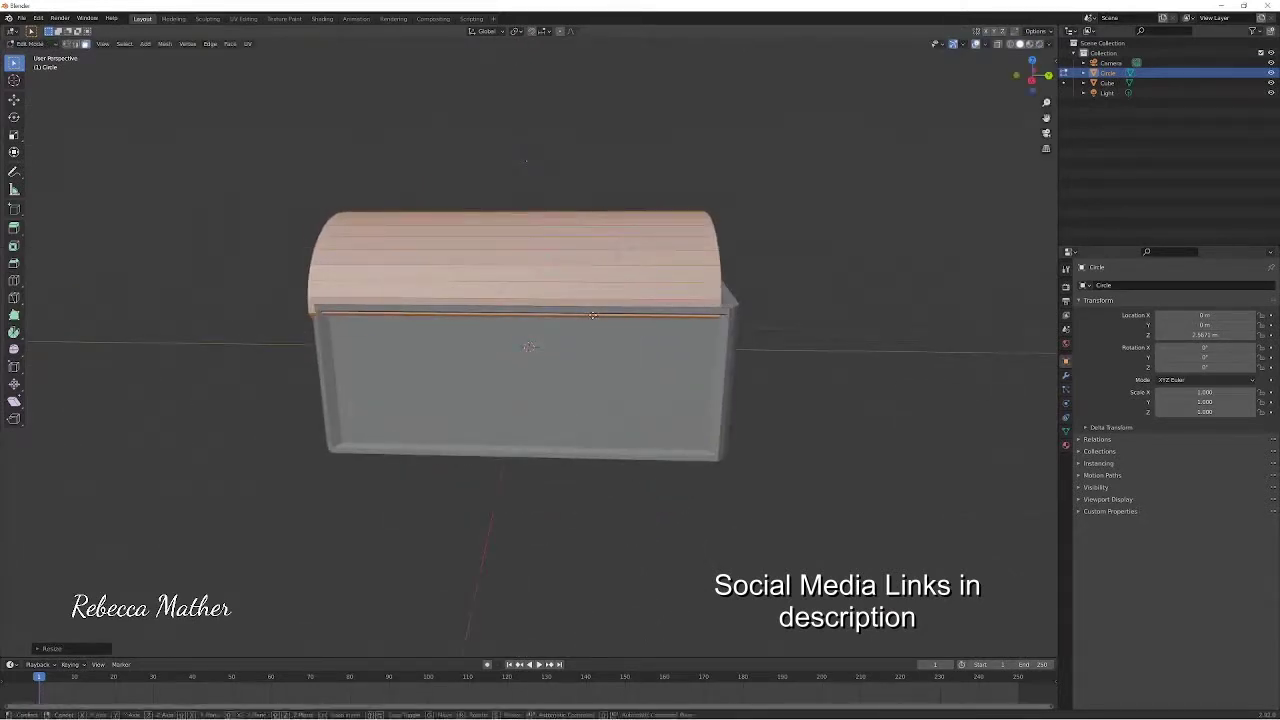
key(g)
click(601, 317)
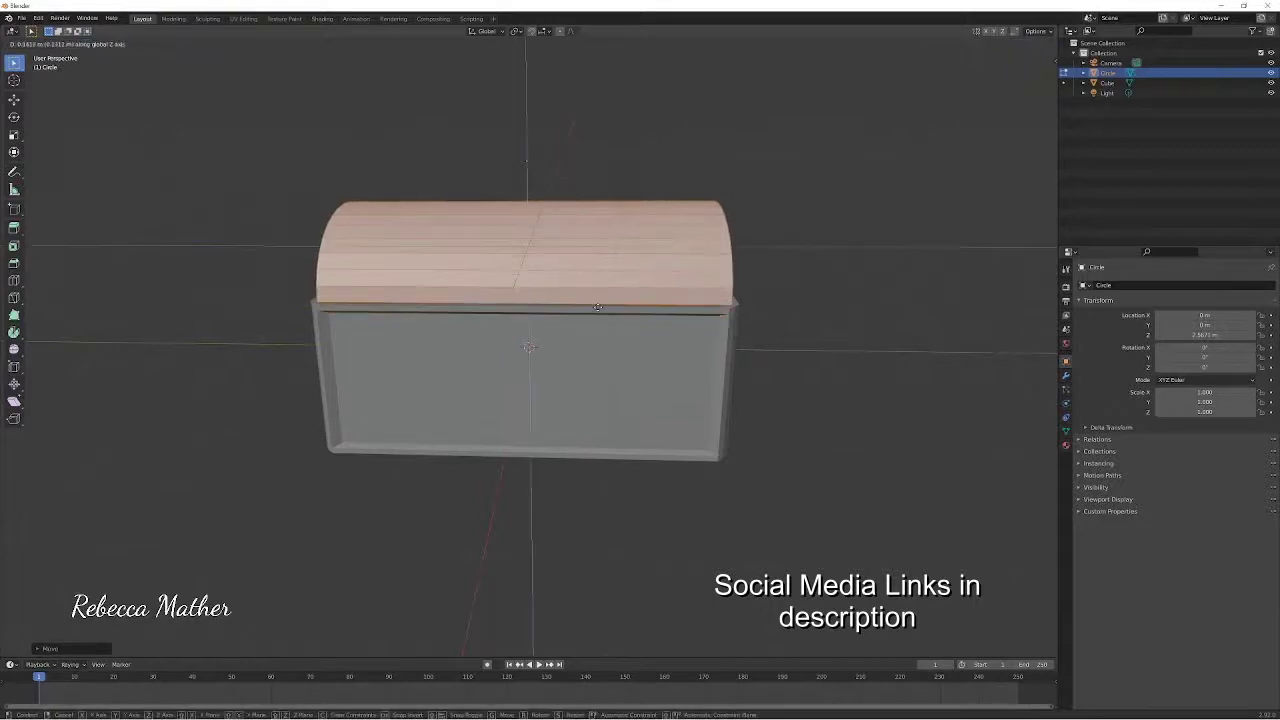
mouse_move(601, 317)
middle_down()
mouse_move(527, 410)
mouse_move(508, 372)
middle_up()
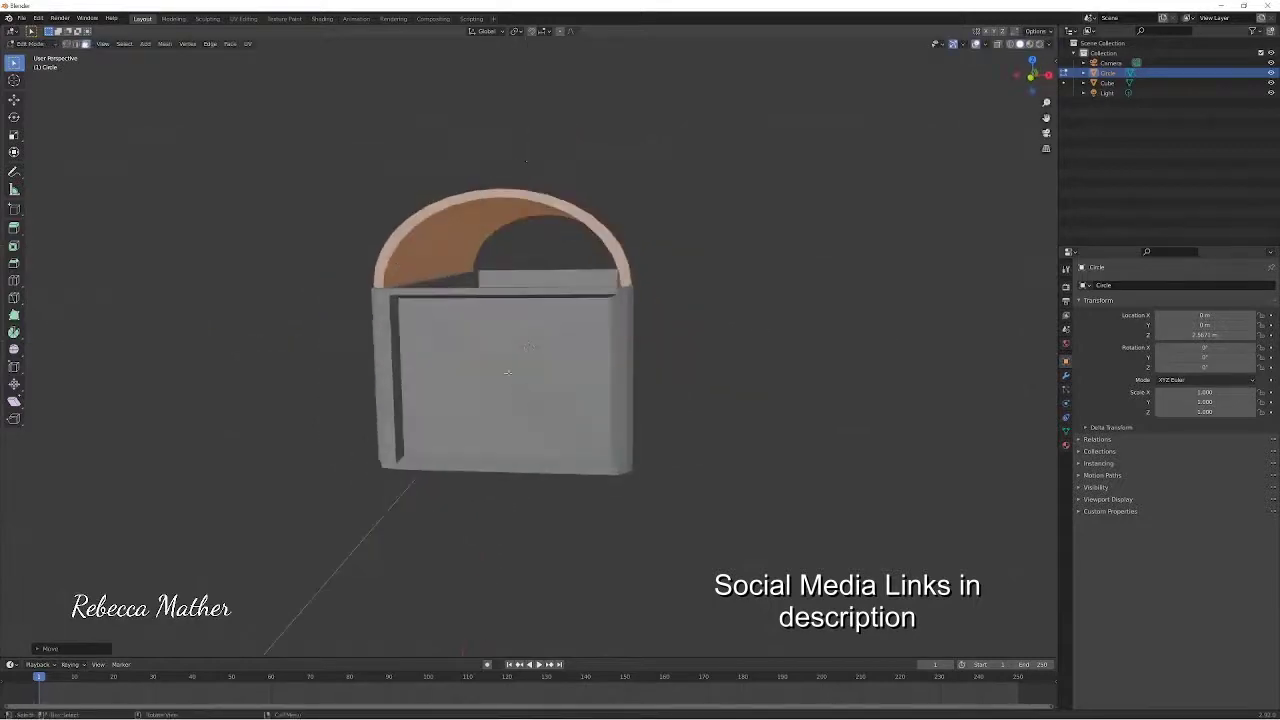
- Delete the face filling the lid's end and add a loop cut across the lid
key(x)
click(389, 256)
key(ctrl+r)
click(412, 240)
click(400, 246)
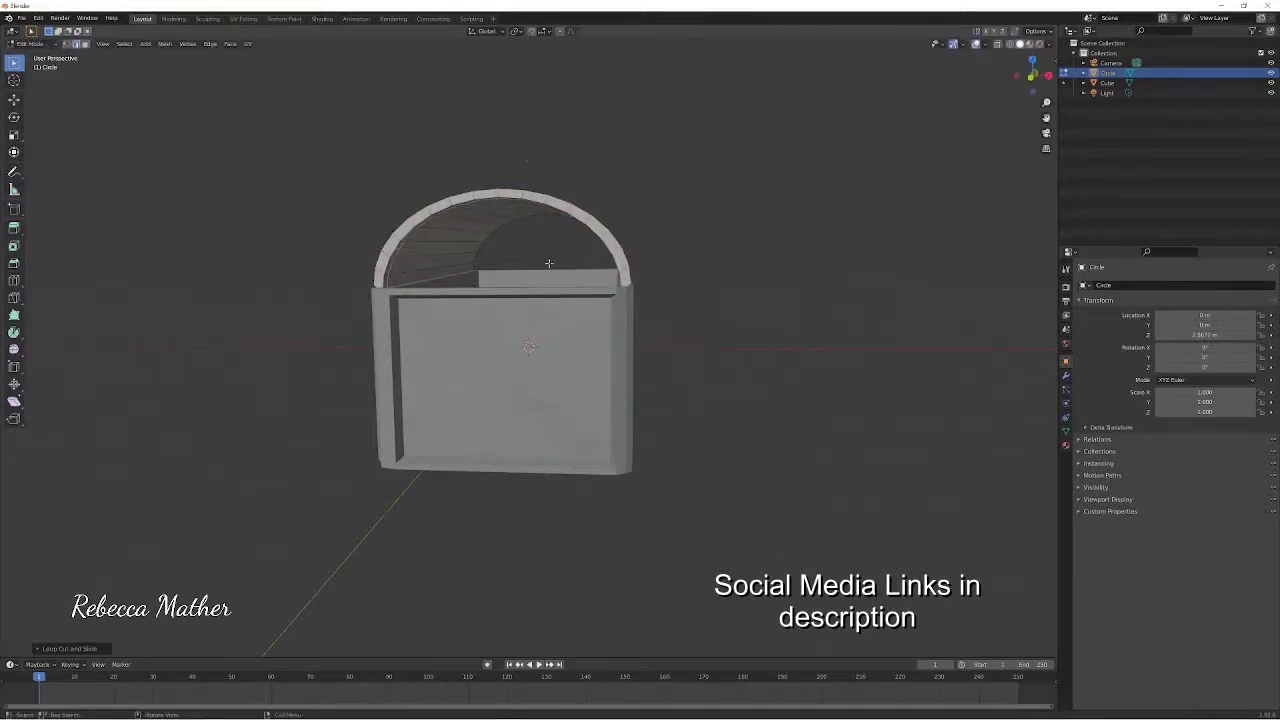
- Add a second loop cut across the lid
middle_drag(400, 246, 485, 289)
key(ctrl+r)
click(708, 228)
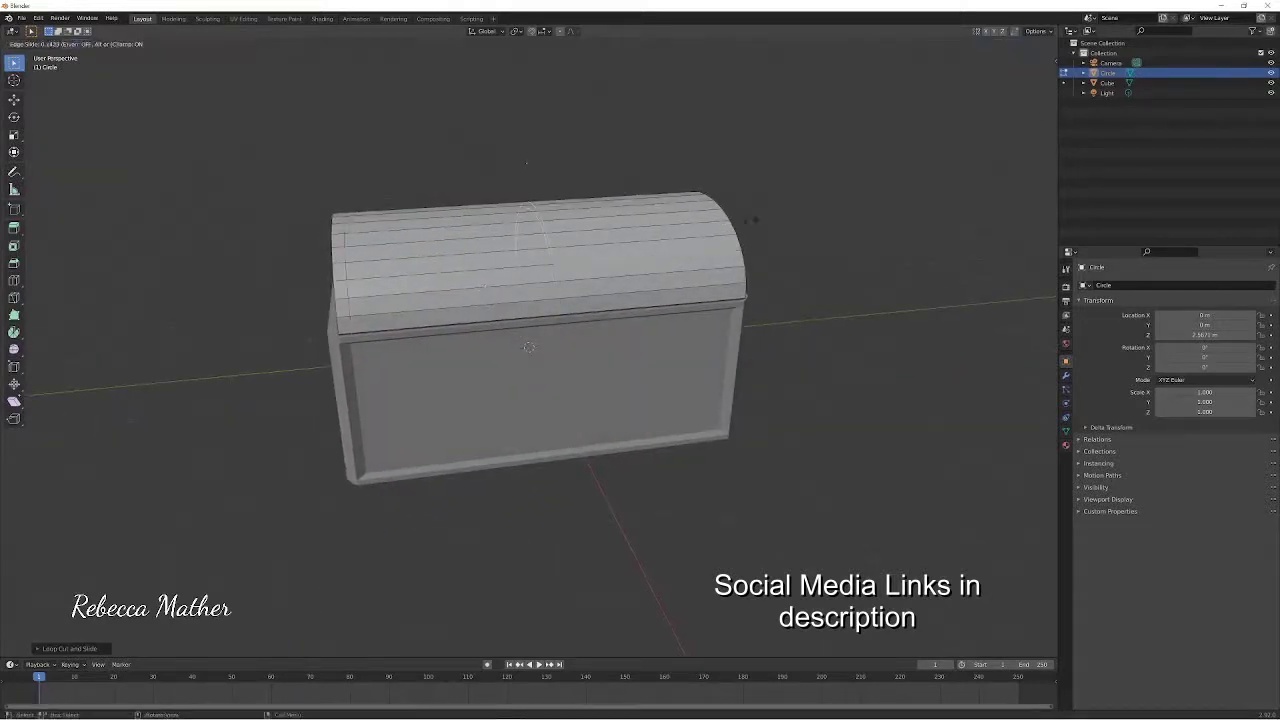
click(900, 198)
middle_drag(900, 198, 724, 282)
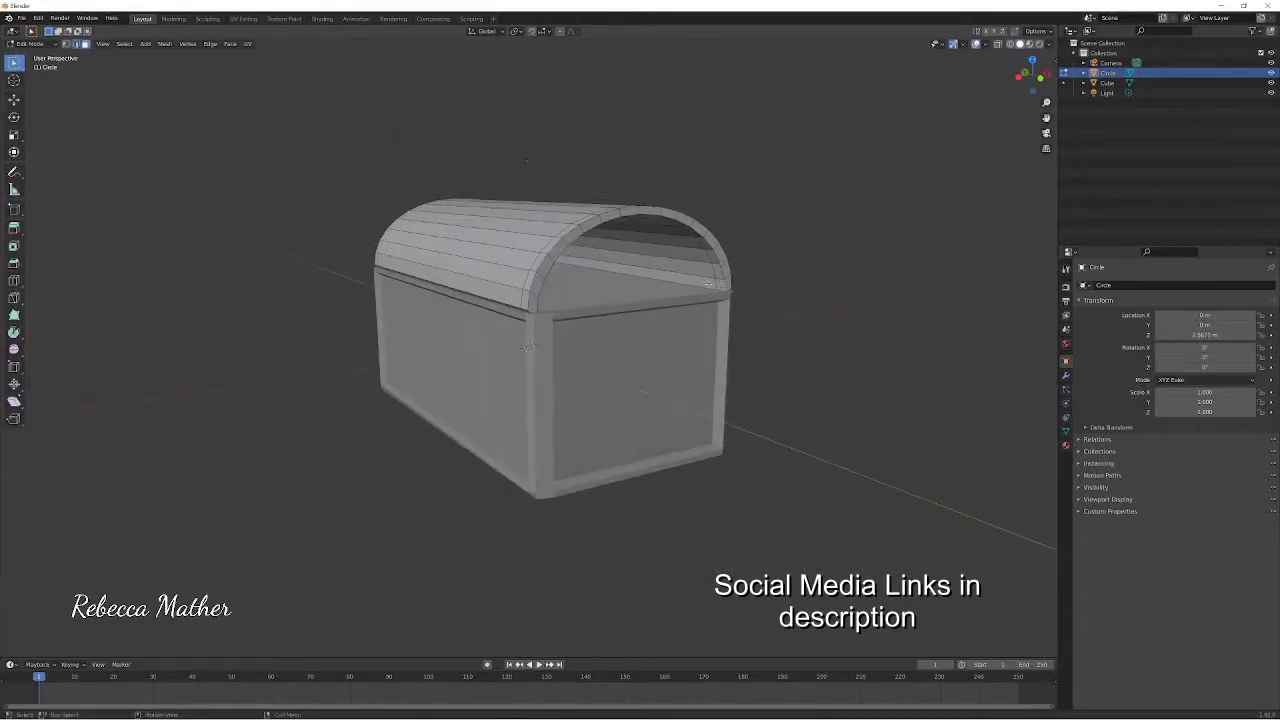
- Select the lid's arch edges and fill its end with a face
ctrl+click(690, 232)
mouse_move(690, 232)
middle_down()
mouse_move(332, 270)
mouse_move(381, 298)
mouse_move(425, 294)
middle_up()
ctrl+click(332, 270)
key(f)
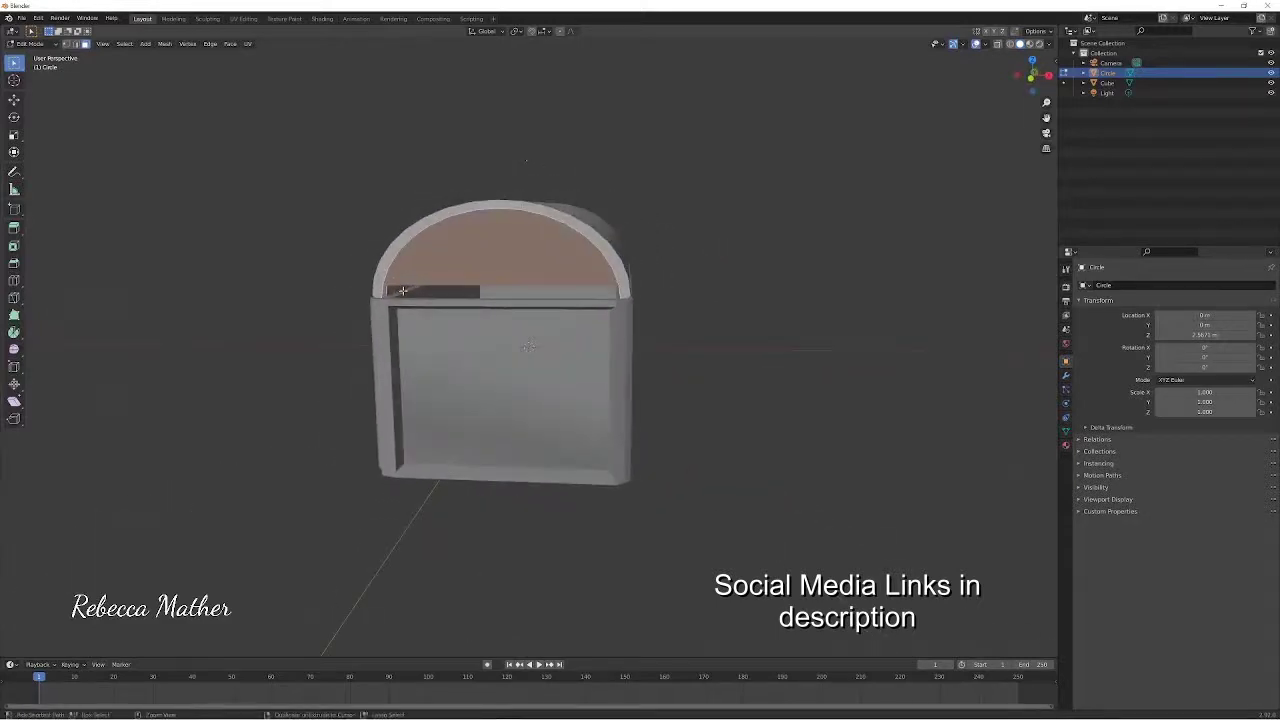
key(f)
- Try filling the front arch opening with a face, then undo it
mouse_move(399, 292)
middle_down()
mouse_move(520, 280)
mouse_move(274, 274)
mouse_move(679, 291)
middle_up()
click(679, 291)
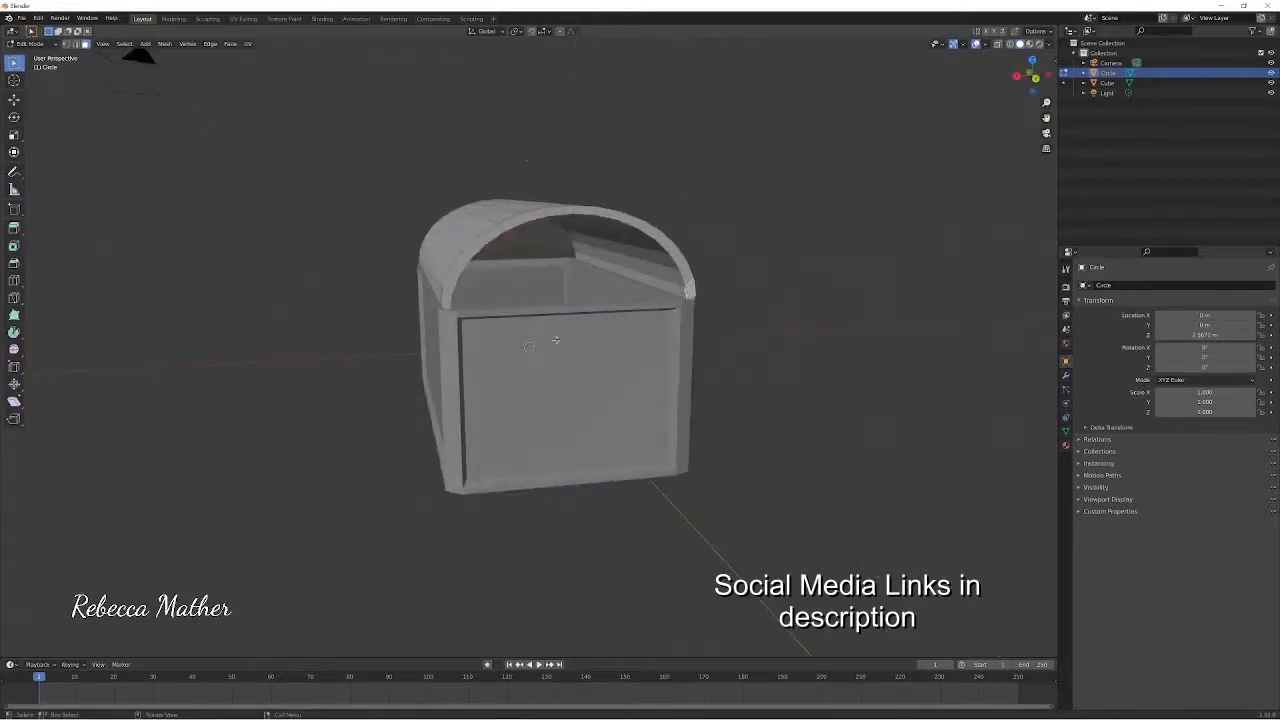
middle_drag(563, 359, 290, 250)
ctrl+click(422, 165)
mouse_move(422, 165)
middle_down()
mouse_move(368, 369)
mouse_move(331, 371)
mouse_move(374, 360)
mouse_move(365, 377)
mouse_move(351, 363)
middle_up()
key(f)
key(ctrl+z)
key(ctrl+shift+z)
key(ctrl+z)
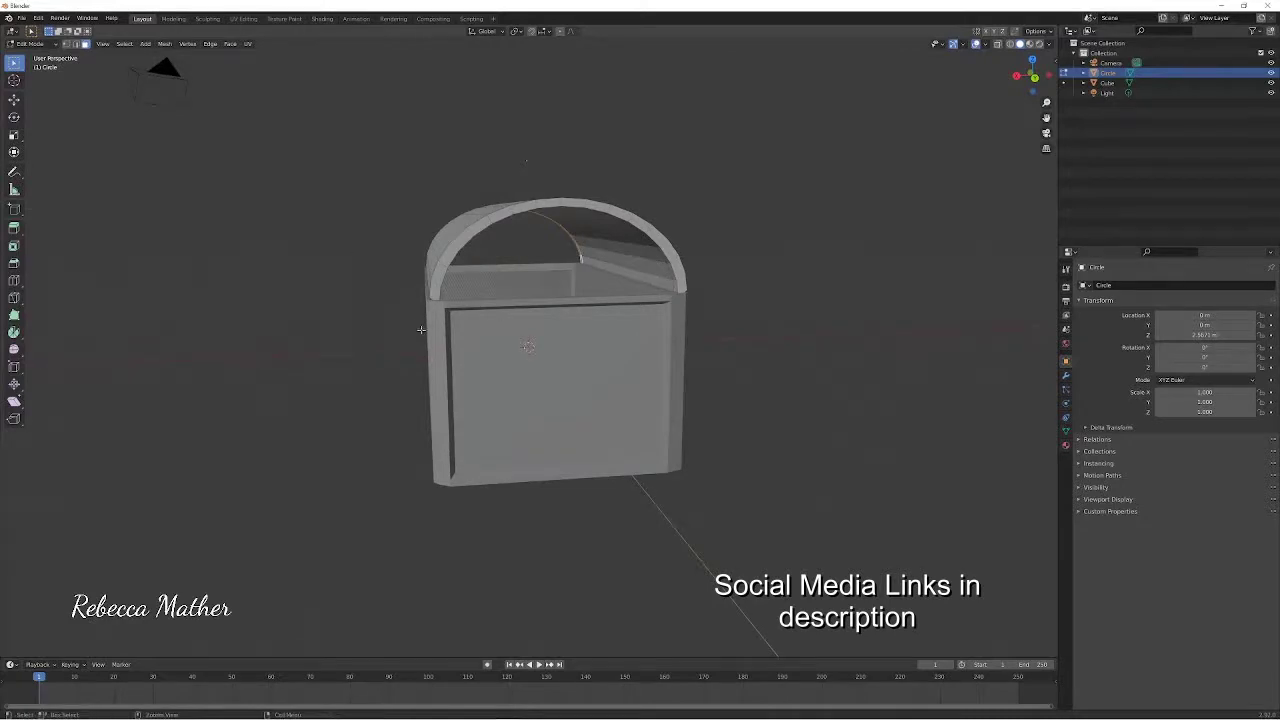
- Select the whole lid and lift it up along Z off the box
key(l)
key(g)
key(z)
click(521, 267)
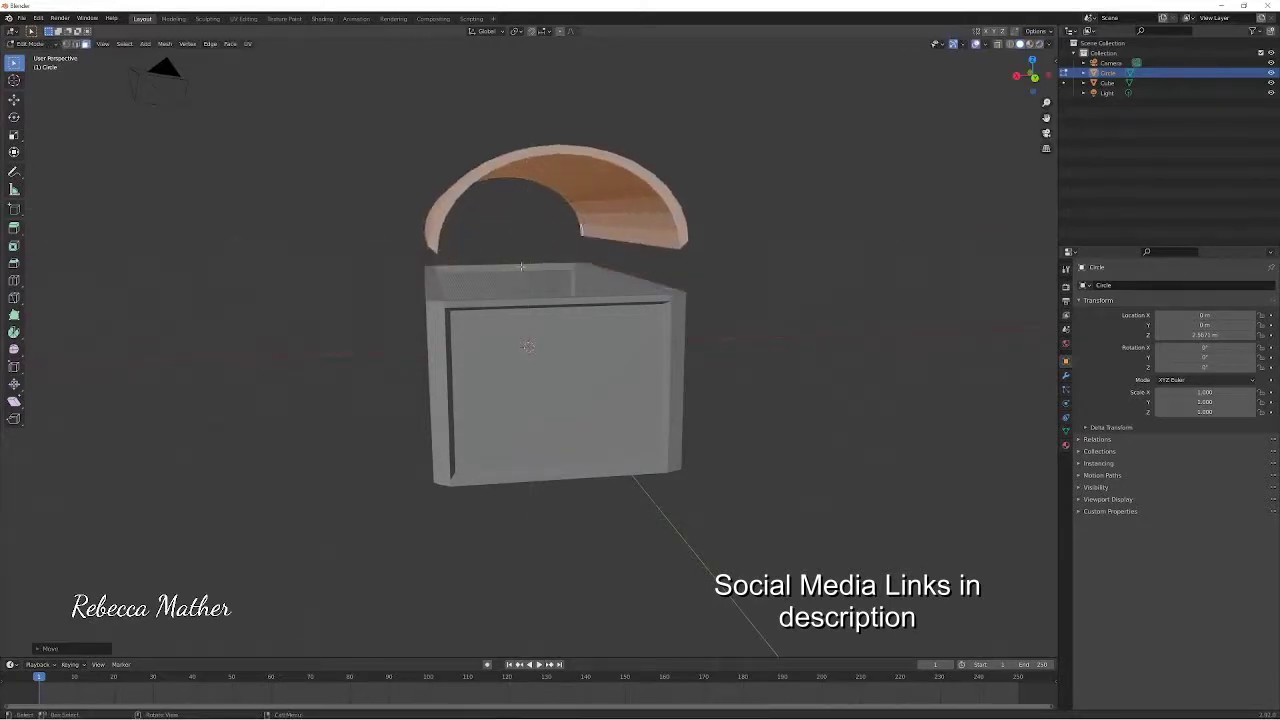
middle_drag(488, 270, 322, 284)
- Deselect everything and select the lid faces near its left end for loop cutting
key(alt+a)
key(l)
key(l)
mouse_move(690, 230)
middle_down()
mouse_move(609, 300)
mouse_move(470, 290)
middle_up()
ctrl+click(316, 255)
middle_drag(316, 255, 455, 367)
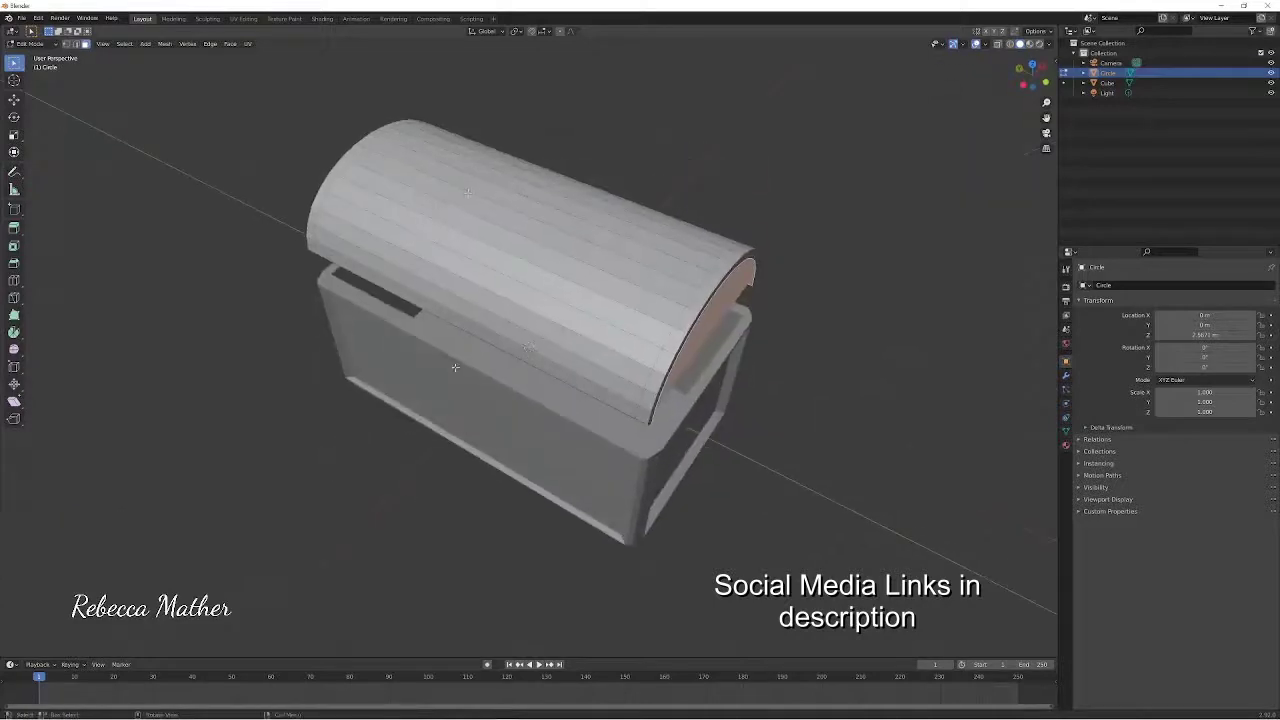
key(ctrl+r)
- Add several loop cuts across the lid, plus one more centred cut
key(ctrl+r)
click(600, 267)
right_click(600, 267)
key(ctrl+r)
scroll(614, 263, up, 7)
click(580, 246)
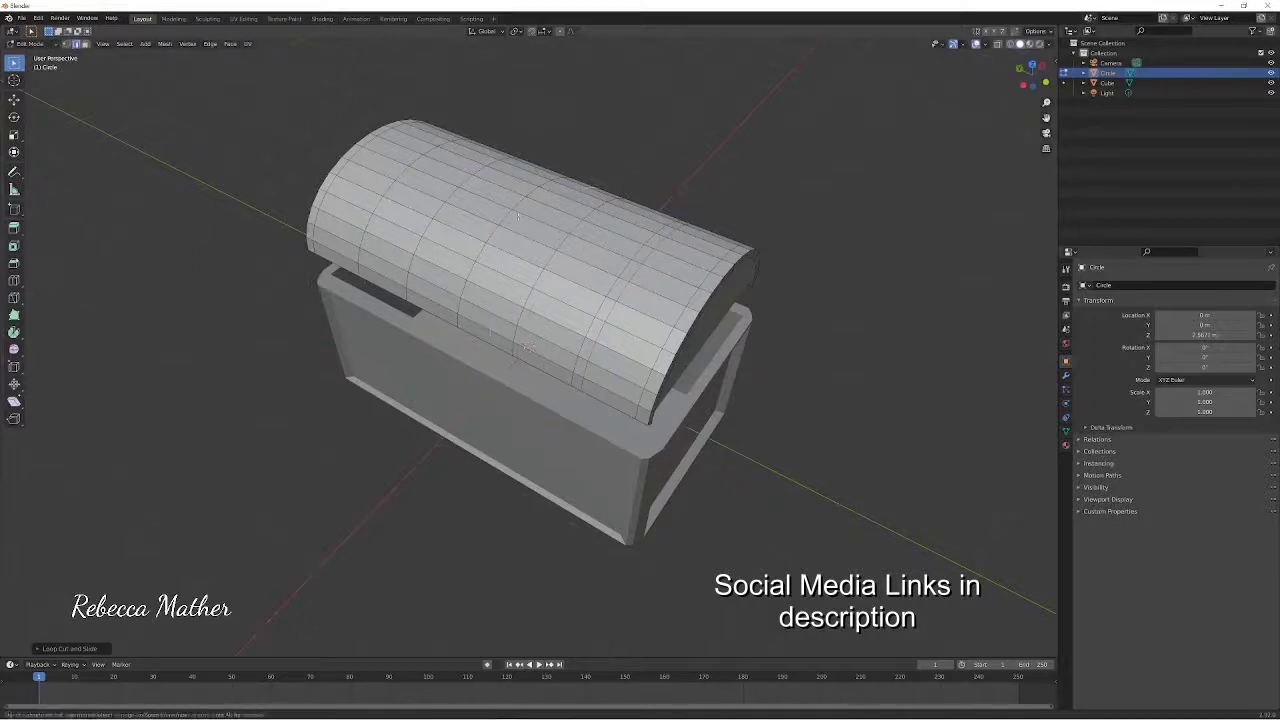
click(452, 195)
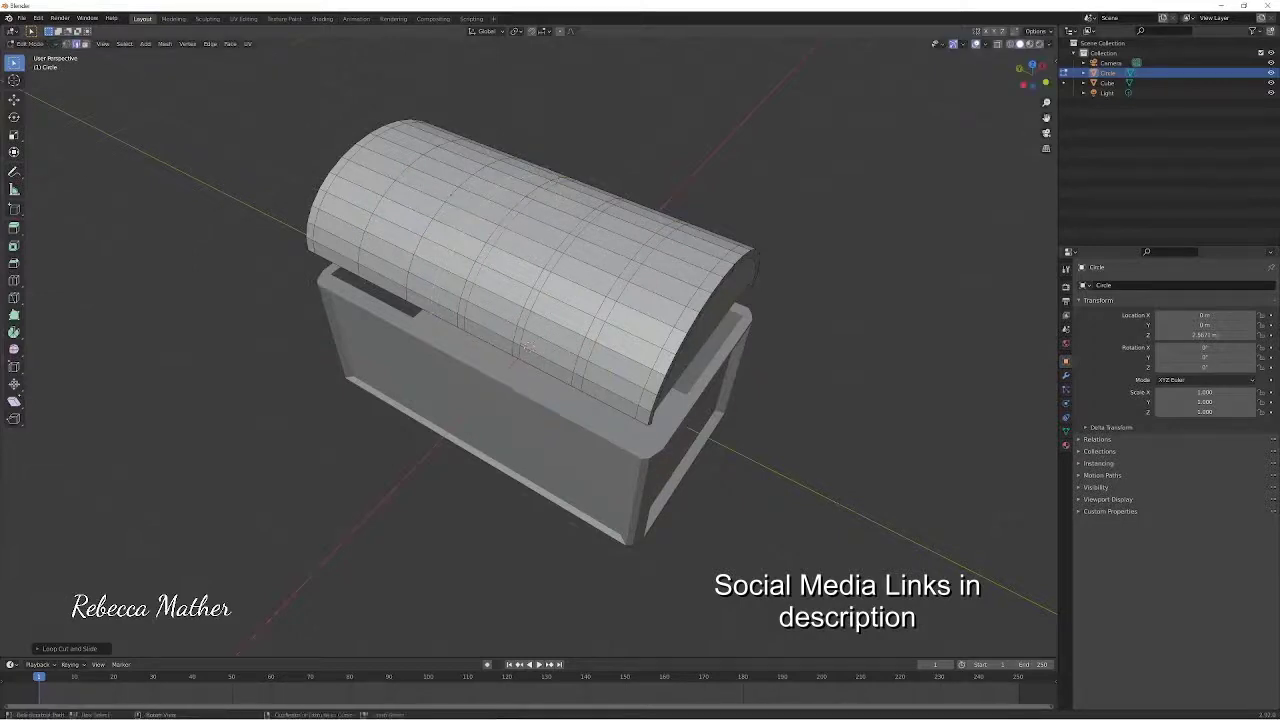
key(ctrl+r)
click(400, 160)
right_click(400, 160)
- Select five evenly spaced edge rings along the lid and extrude them in place
middle_drag(275, 251, 375, 230)
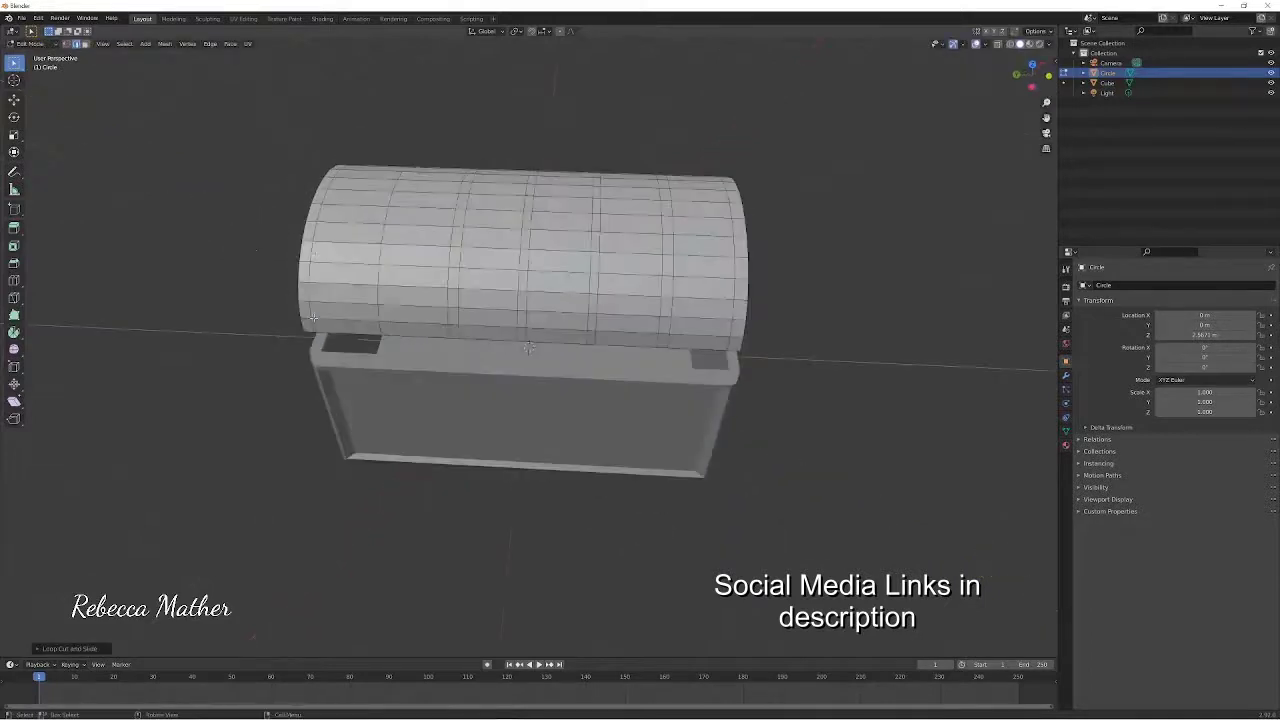
click(303, 325)
mouse_move(303, 297)
middle_down()
mouse_move(595, 272)
mouse_move(380, 305)
mouse_move(603, 290)
mouse_move(597, 254)
mouse_move(589, 380)
mouse_move(494, 322)
mouse_move(649, 302)
mouse_move(658, 258)
middle_up()
ctrl+click(603, 290)
ctrl+click(597, 254)
ctrl+click(494, 322)
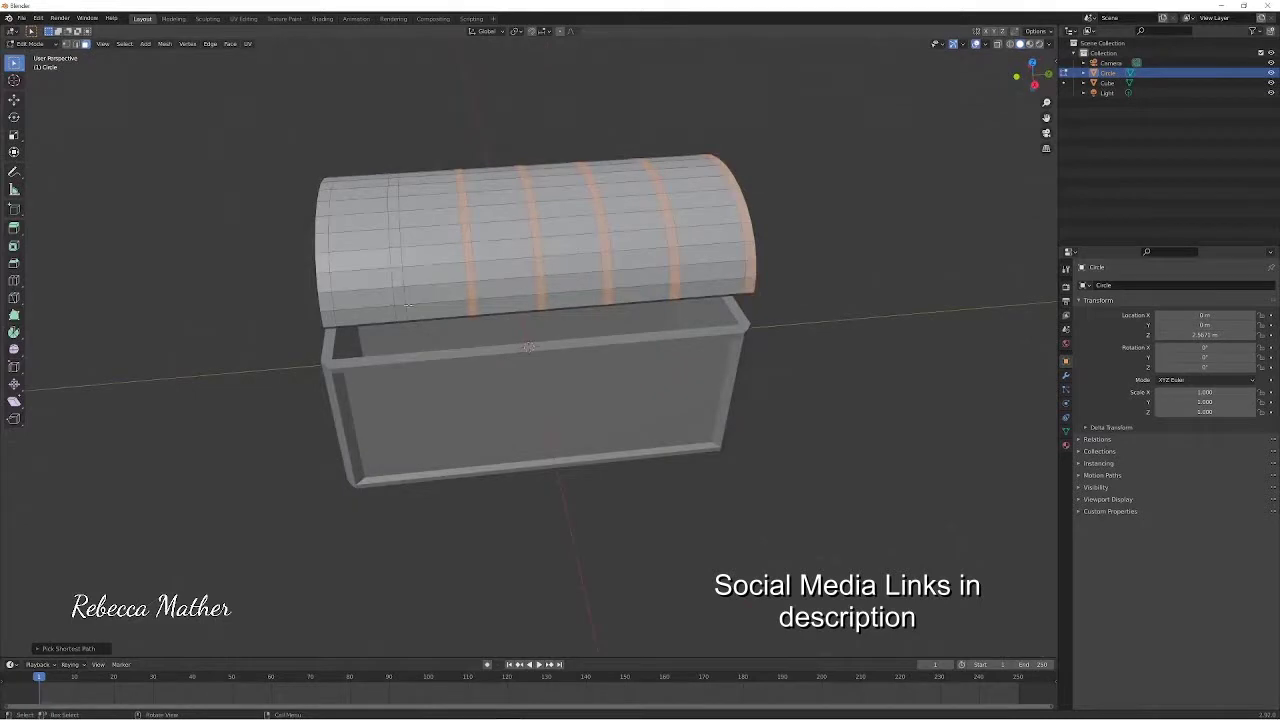
shift+click(406, 307)
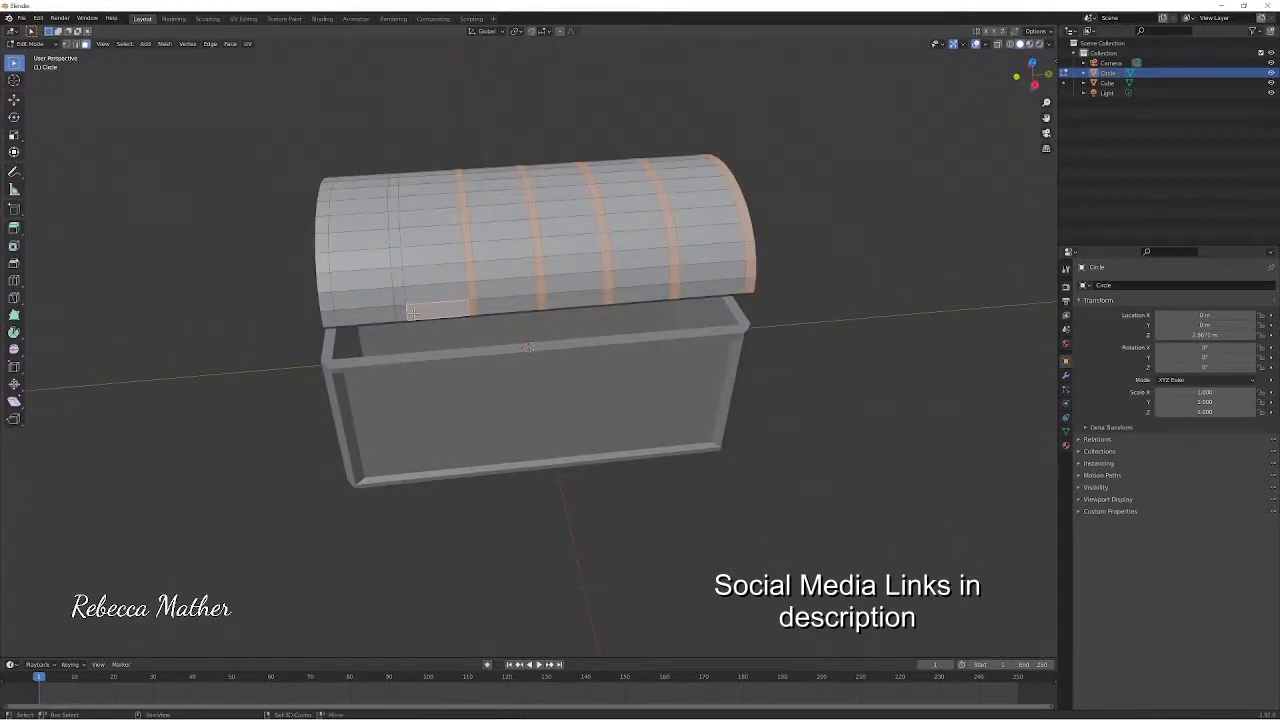
shift+click(416, 312)
mouse_move(406, 310)
middle_down()
mouse_move(660, 299)
mouse_move(347, 262)
mouse_move(757, 305)
mouse_move(486, 306)
middle_up()
ctrl+click(660, 299)
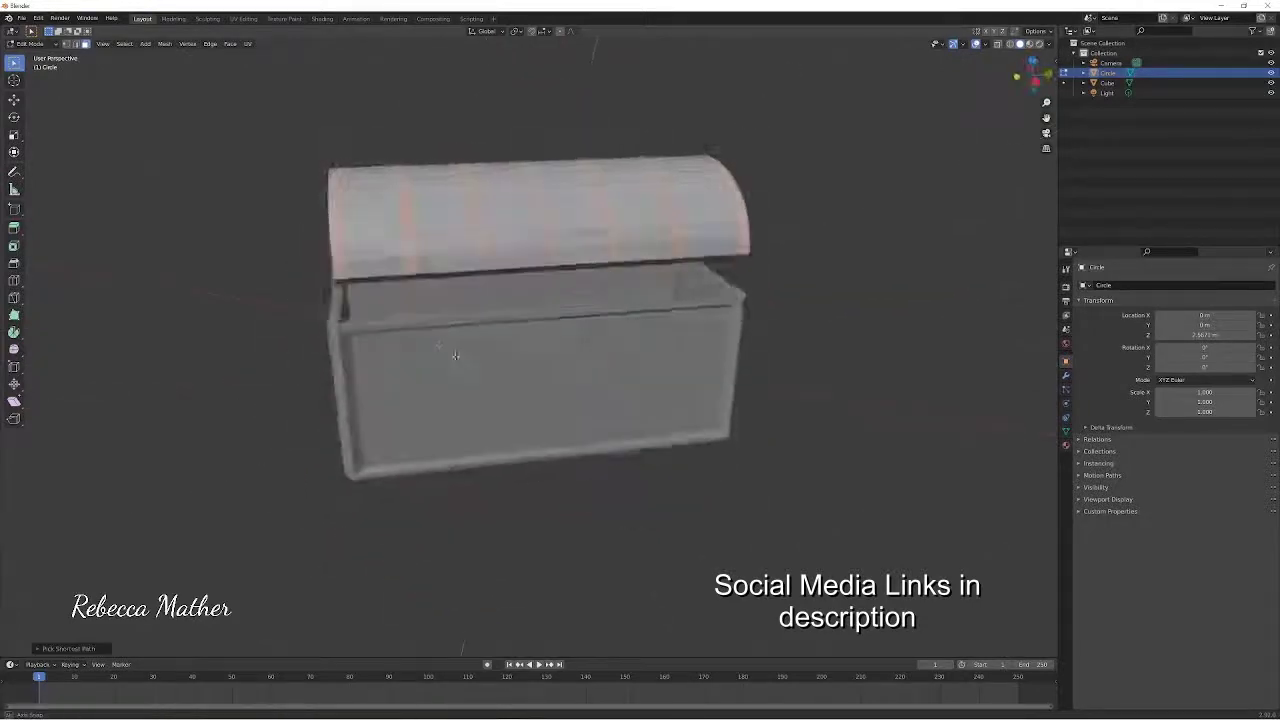
key(e)
right_click(484, 315)
- Scale the extruded rings outward into raised bands
key(s)
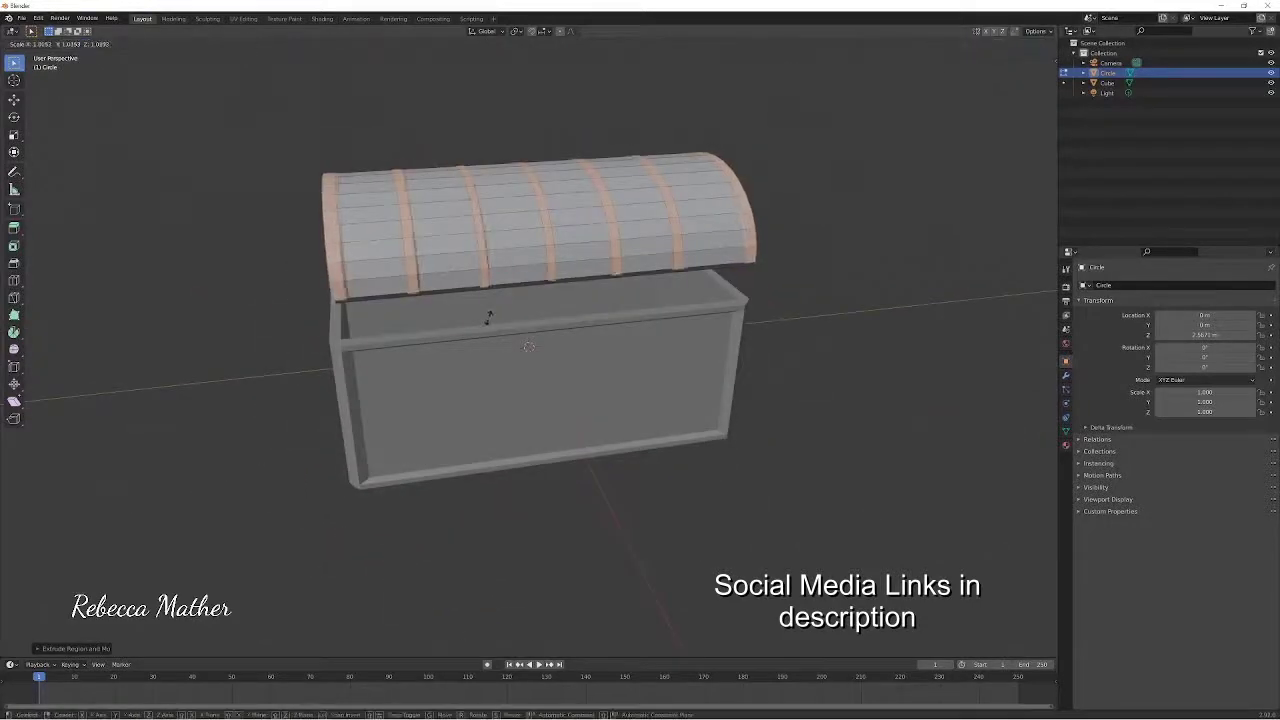
click(488, 315)
middle_drag(488, 315, 480, 248)
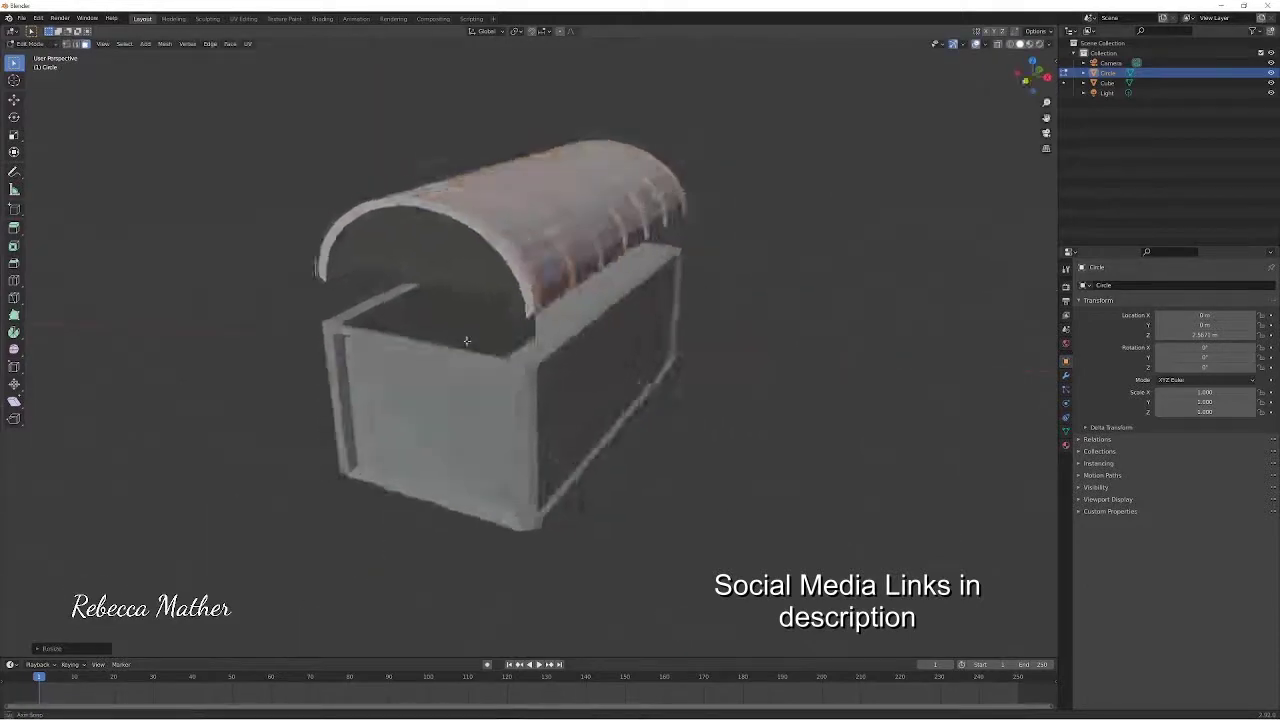
- Select the whole lid and set it back down onto the box
key(l)
key(g)
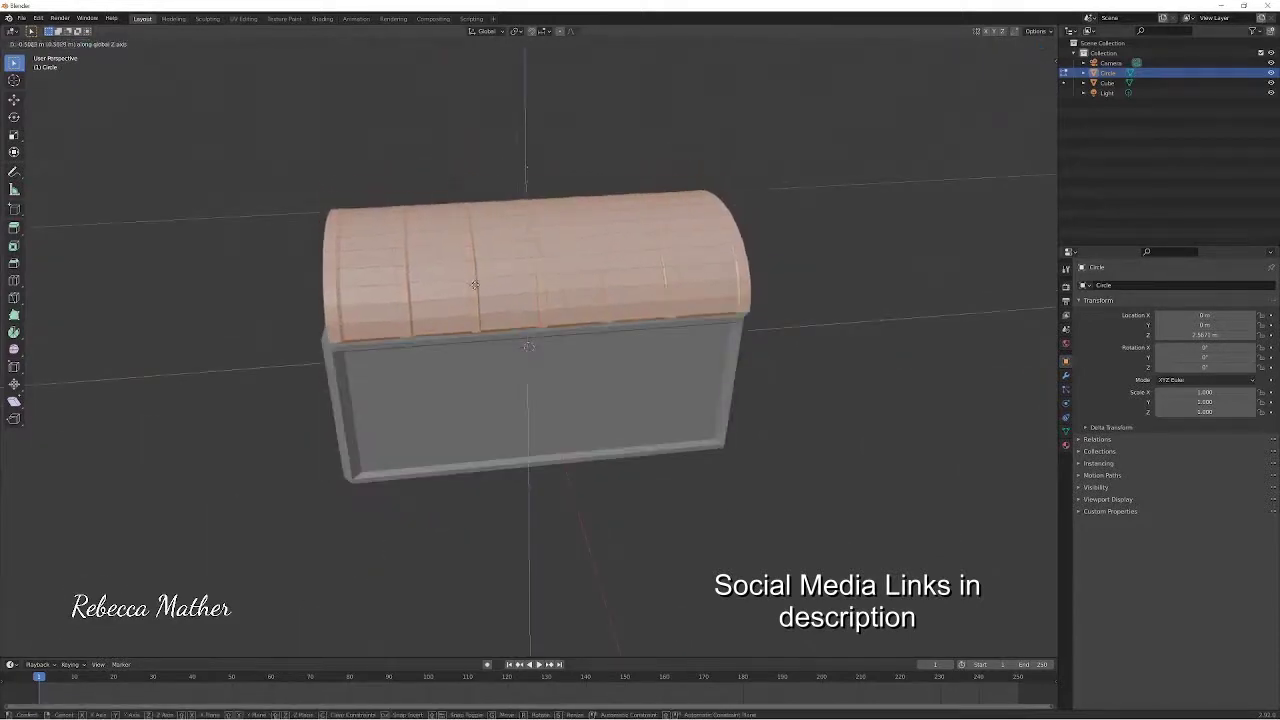
click(328, 507)
middle_drag(328, 507, 468, 310)
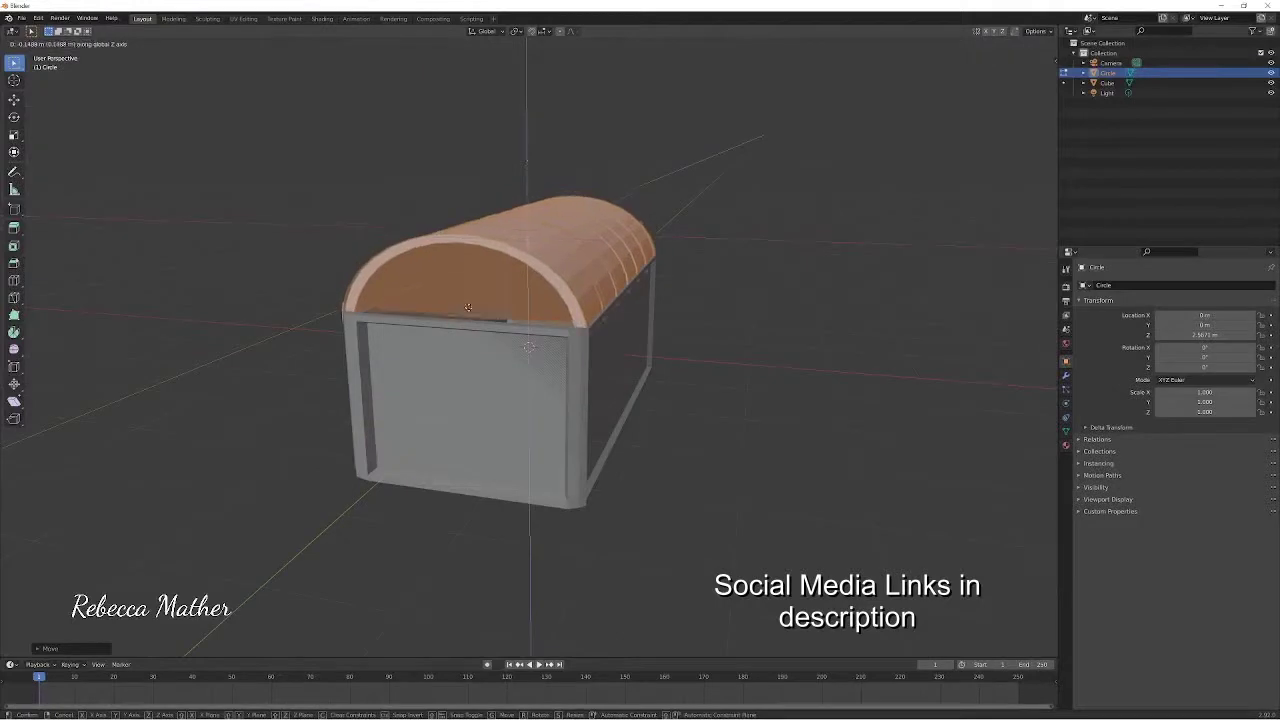
- Tilt the lid open around the Y axis and shift it along X and Z
key(r)
key(y)
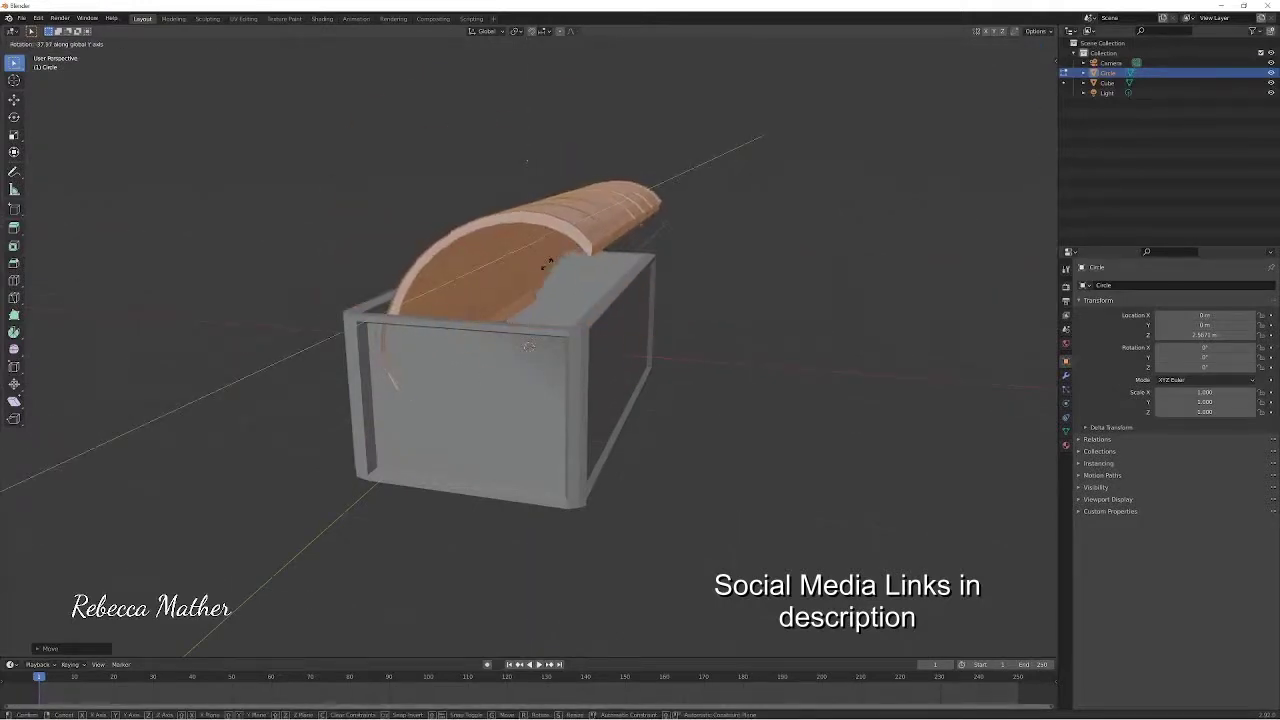
click(549, 262)
key(g)
key(x)
key(z)
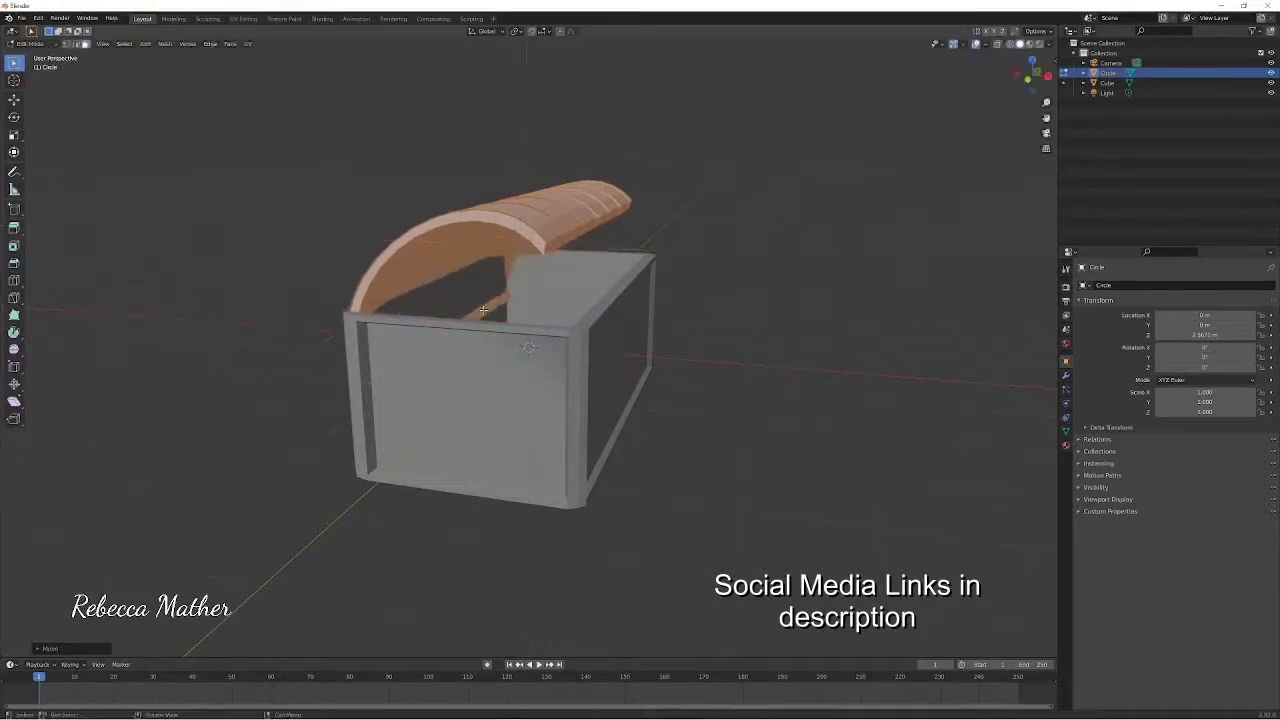
key(x)
click(476, 240)
middle_drag(476, 240, 527, 177)
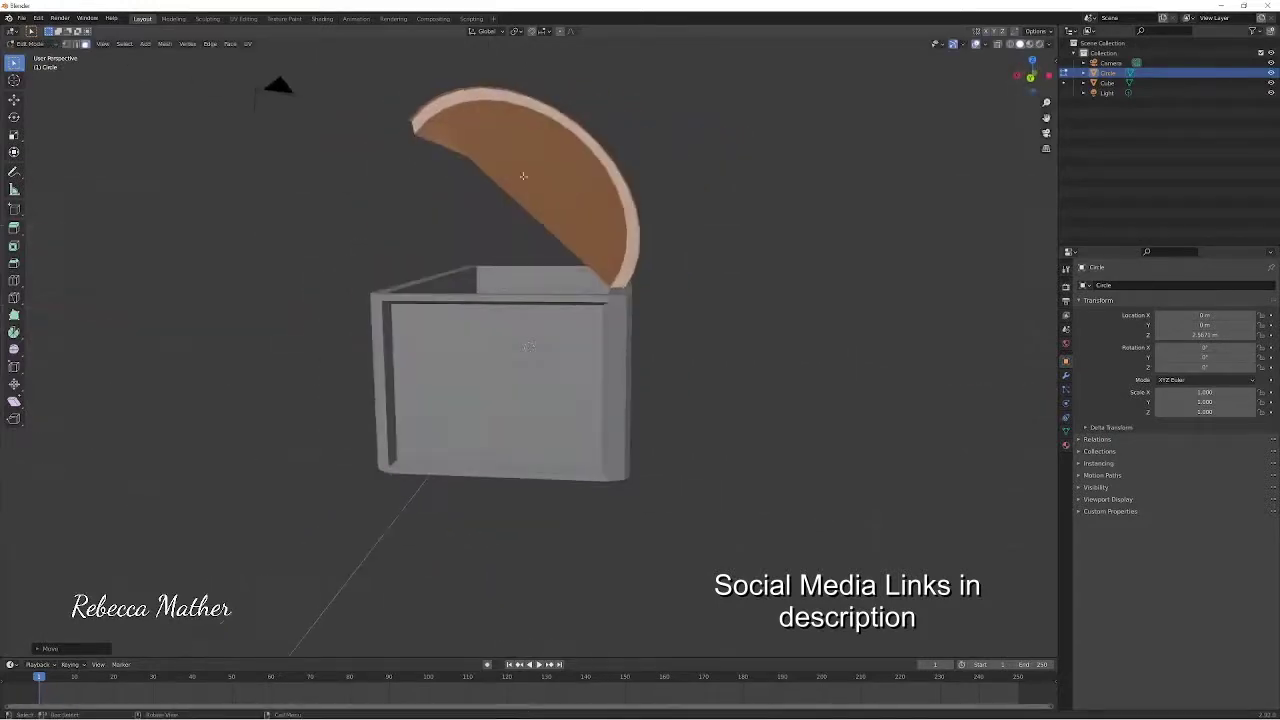
- Delete the lid's flat end faces and select the whole curved shell
key(Tab)
key(x)
click(525, 172)
mouse_move(525, 172)
middle_down()
mouse_move(447, 170)
mouse_move(448, 225)
middle_up()
key(ctrl+z)
key(x)
click(447, 170)
key(a)
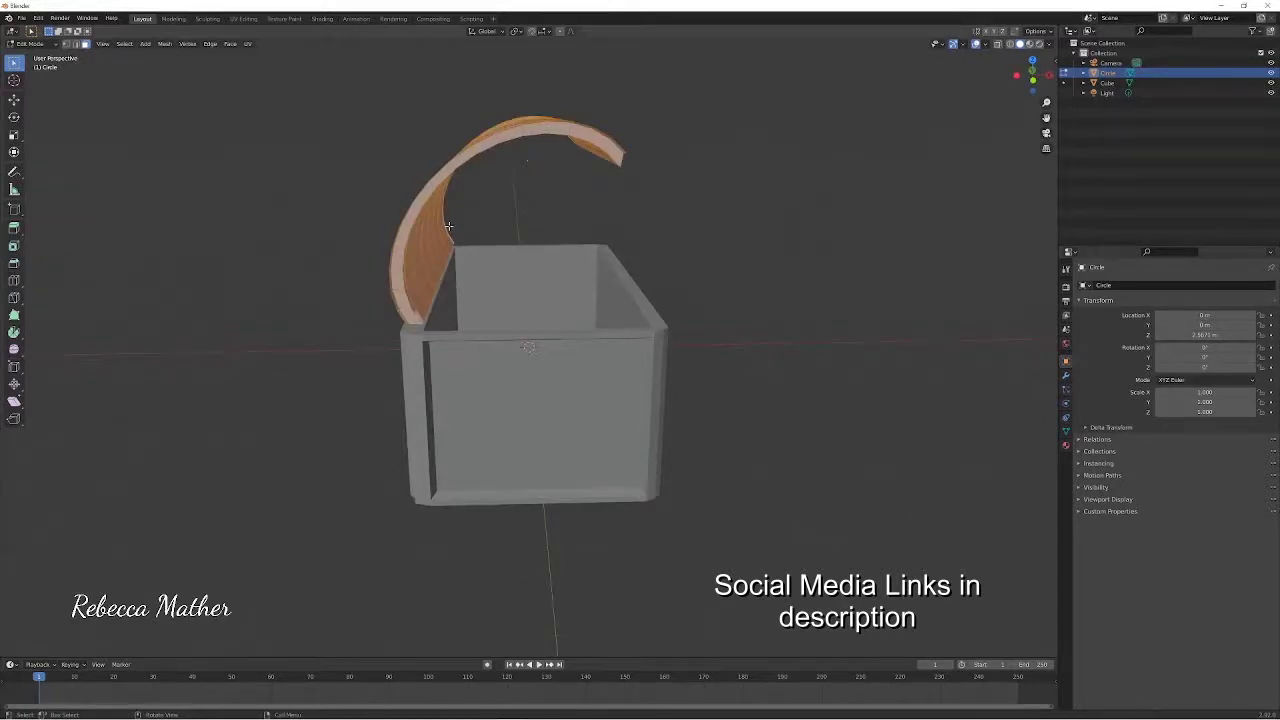
scroll(420, 287, up, 4)
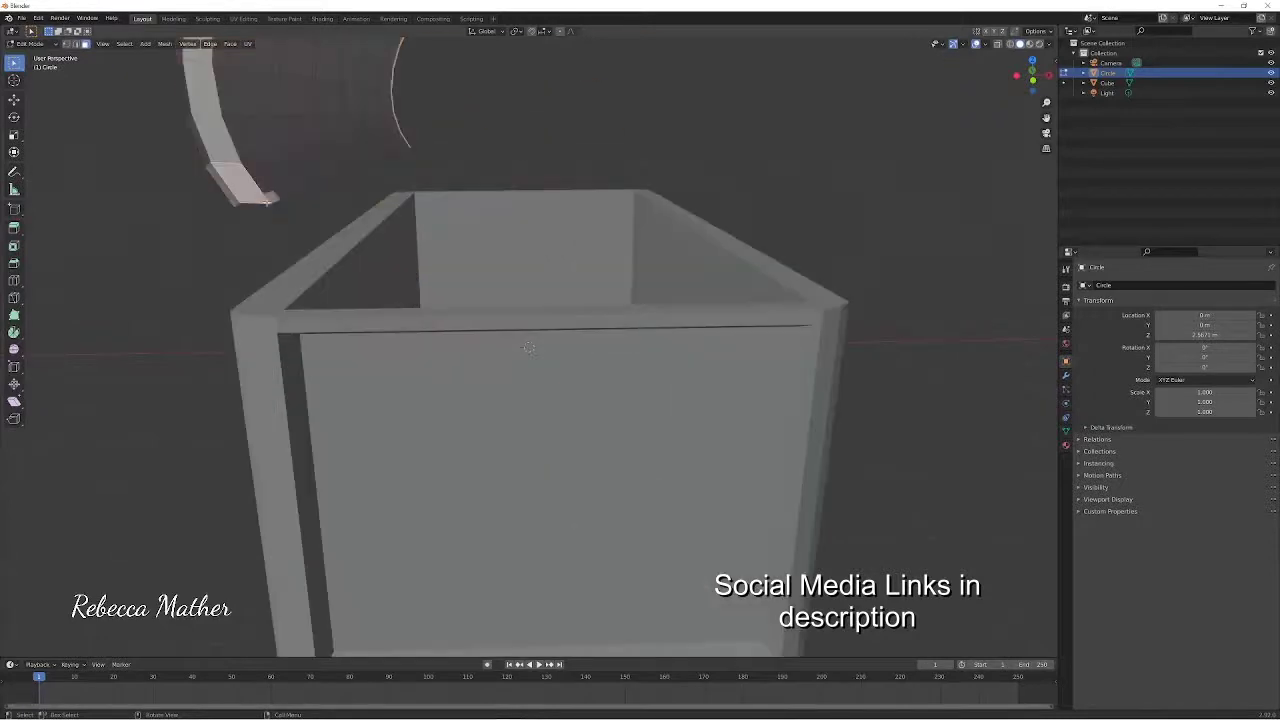
- Fill one open end of the lid and inset the new cap face
click(103, 83)
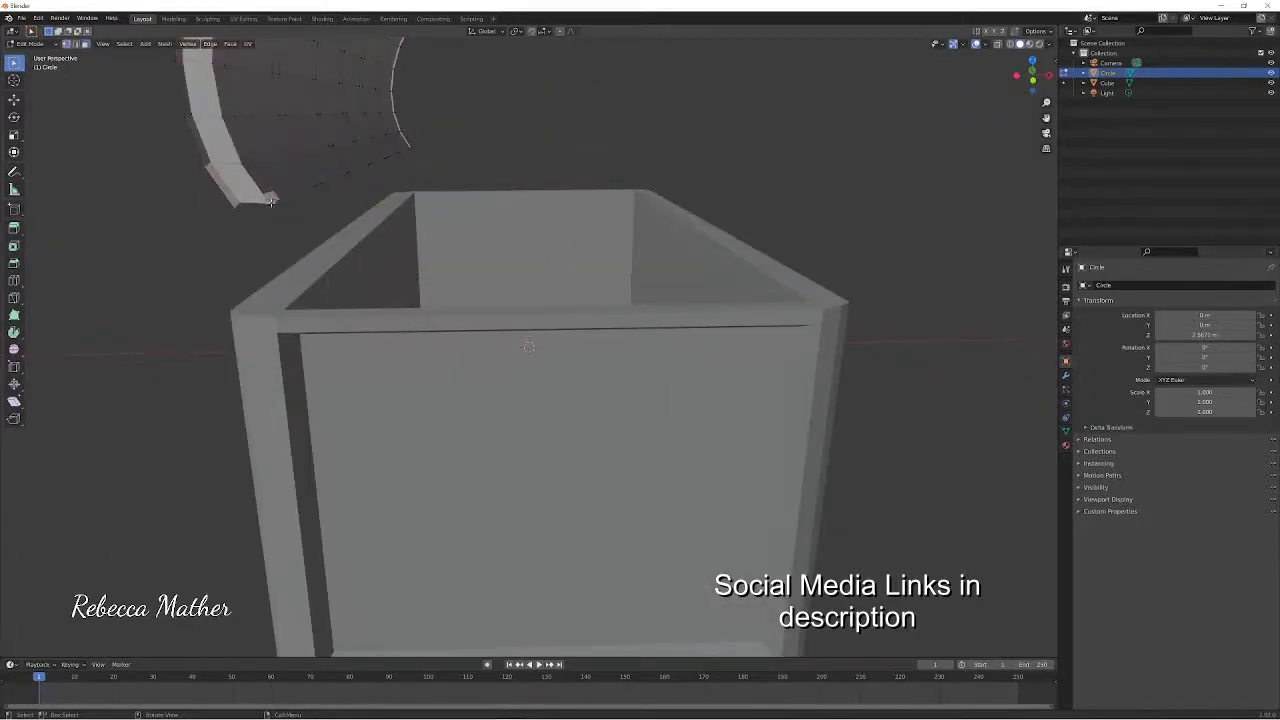
middle_drag(530, 194, 464, 362)
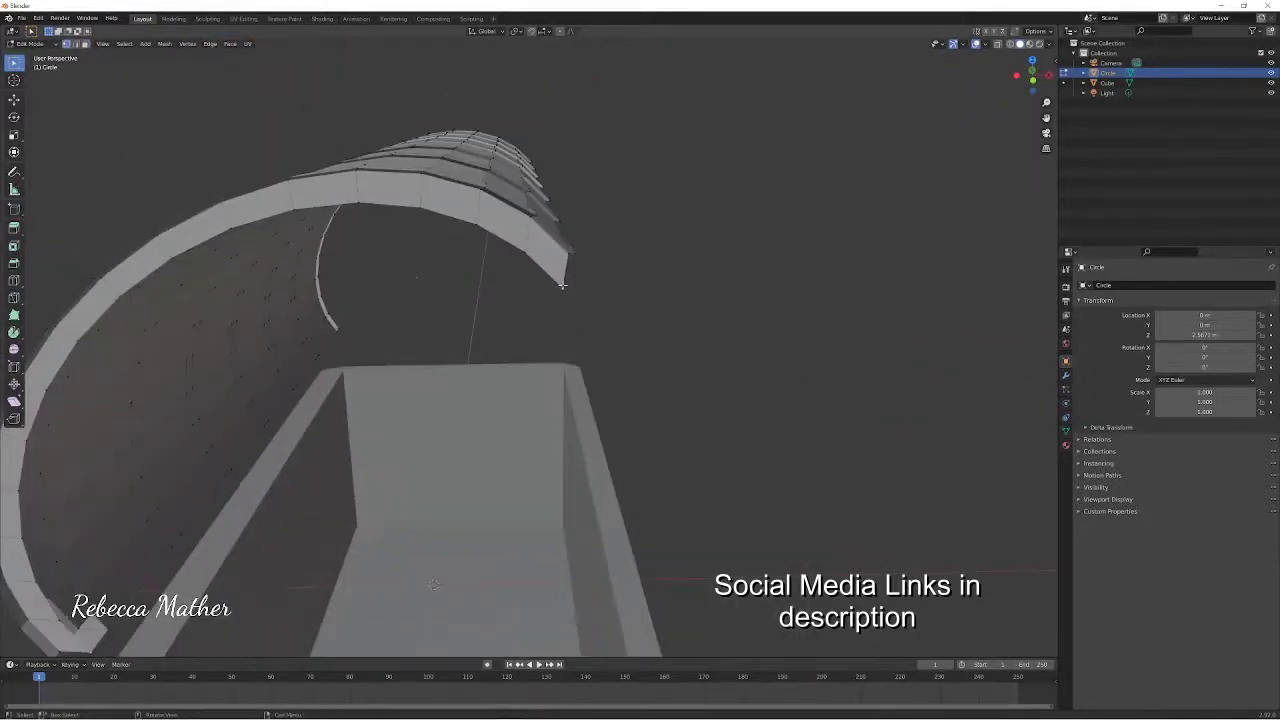
middle_drag(537, 306, 151, 557)
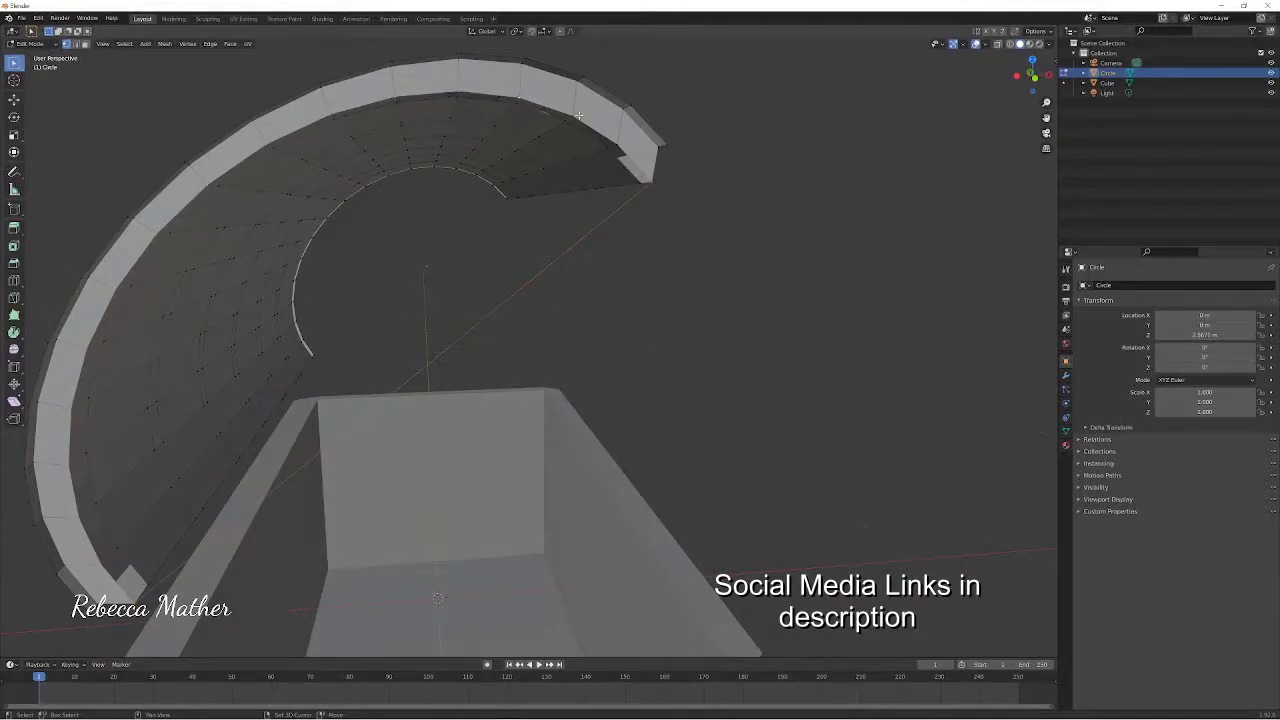
key(f)
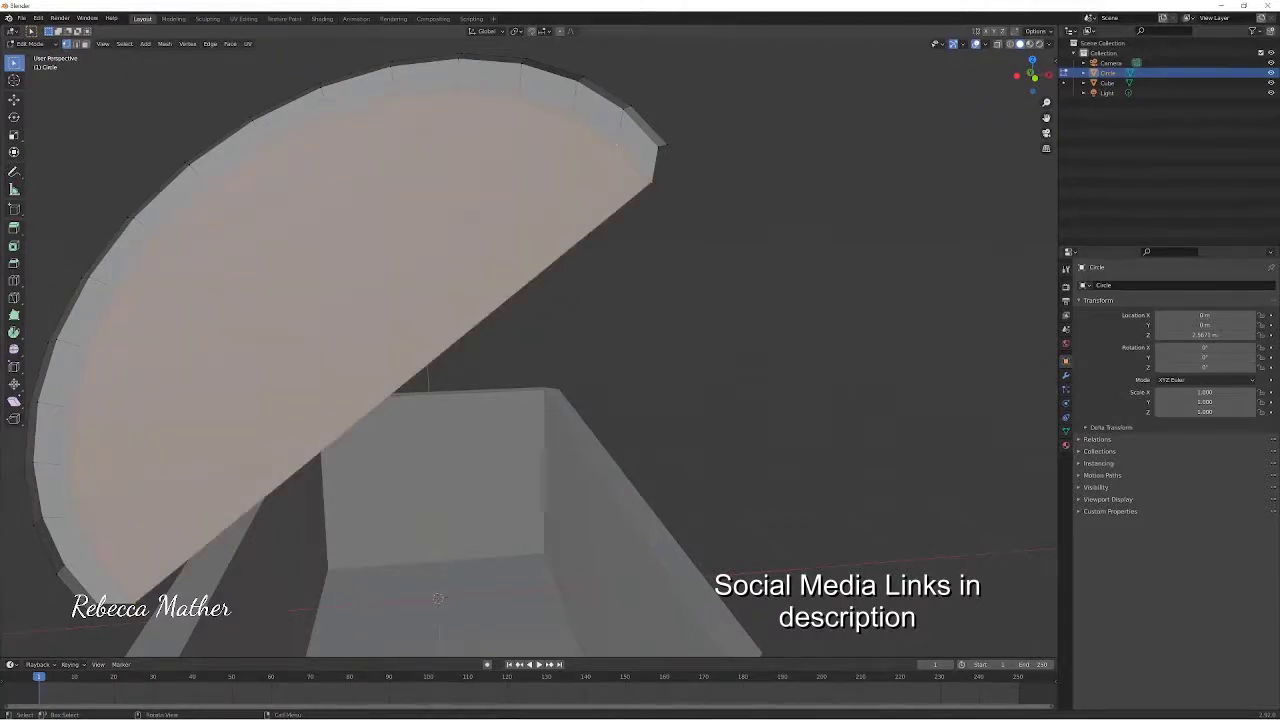
key(i)
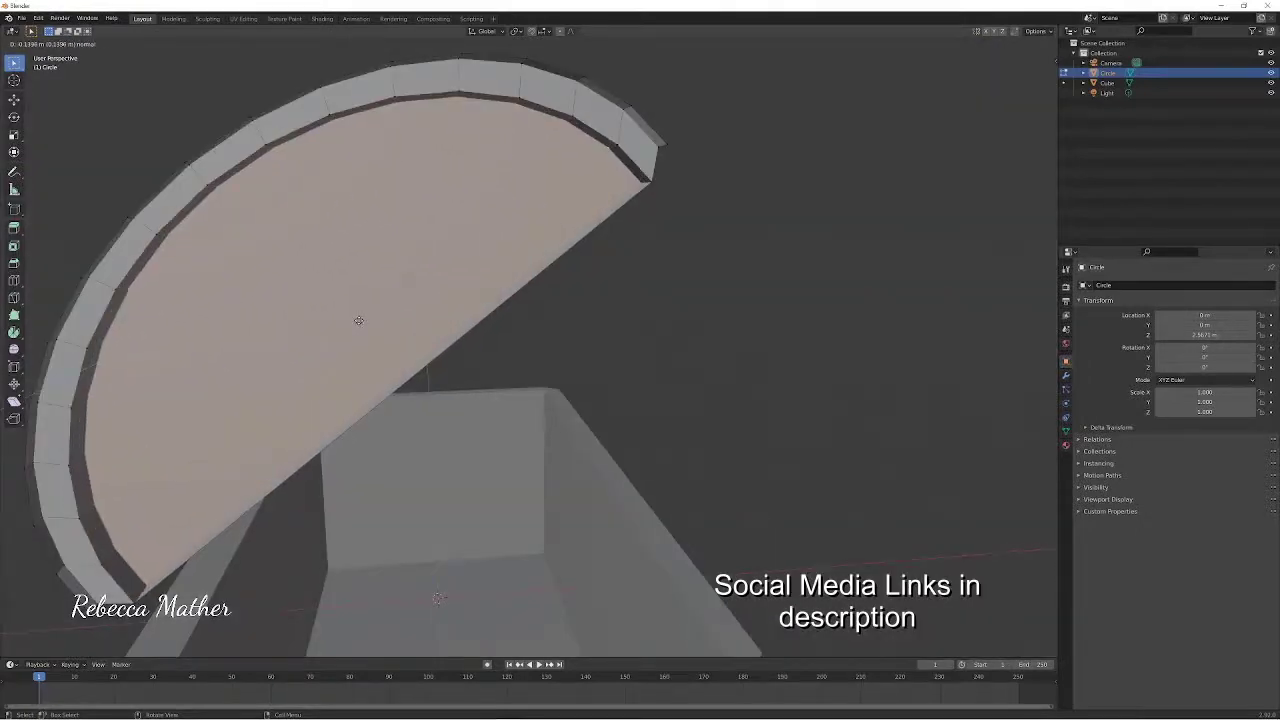
click(359, 320)
- Fill the lid's other open end and move the new cap into position
mouse_move(359, 320)
middle_down()
mouse_move(420, 300)
mouse_move(285, 450)
middle_up()
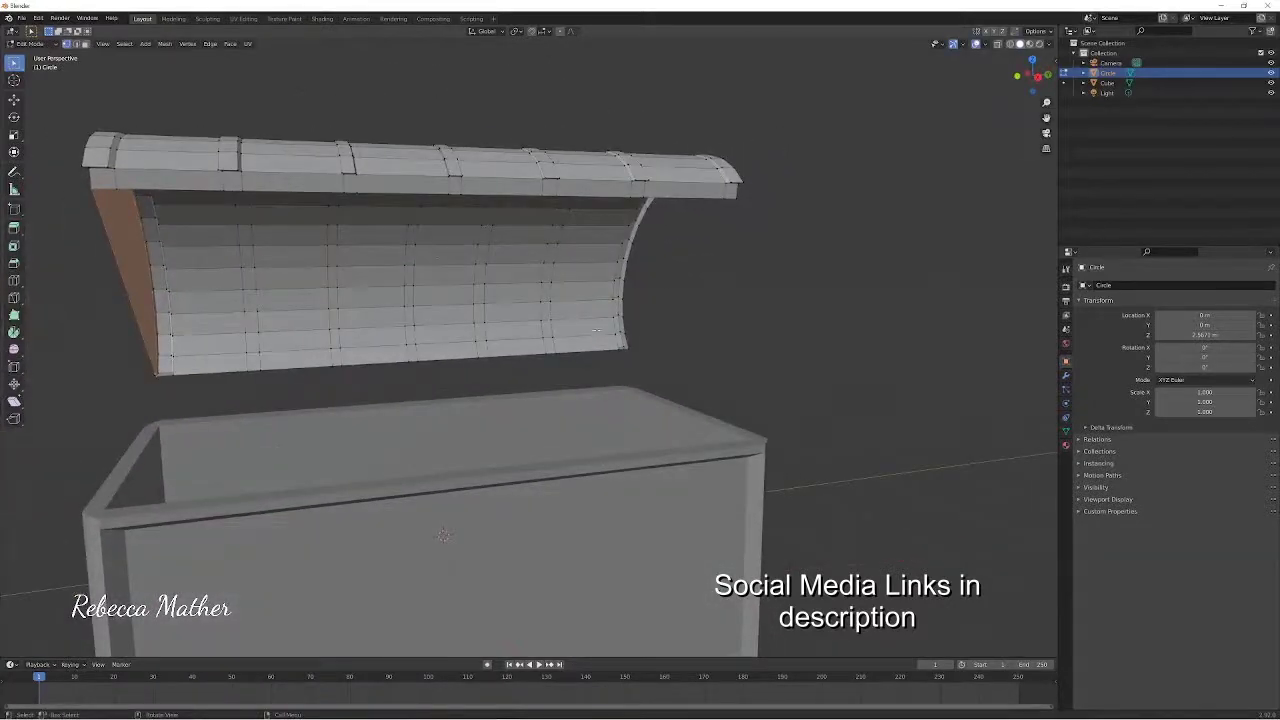
middle_drag(595, 331, 736, 435)
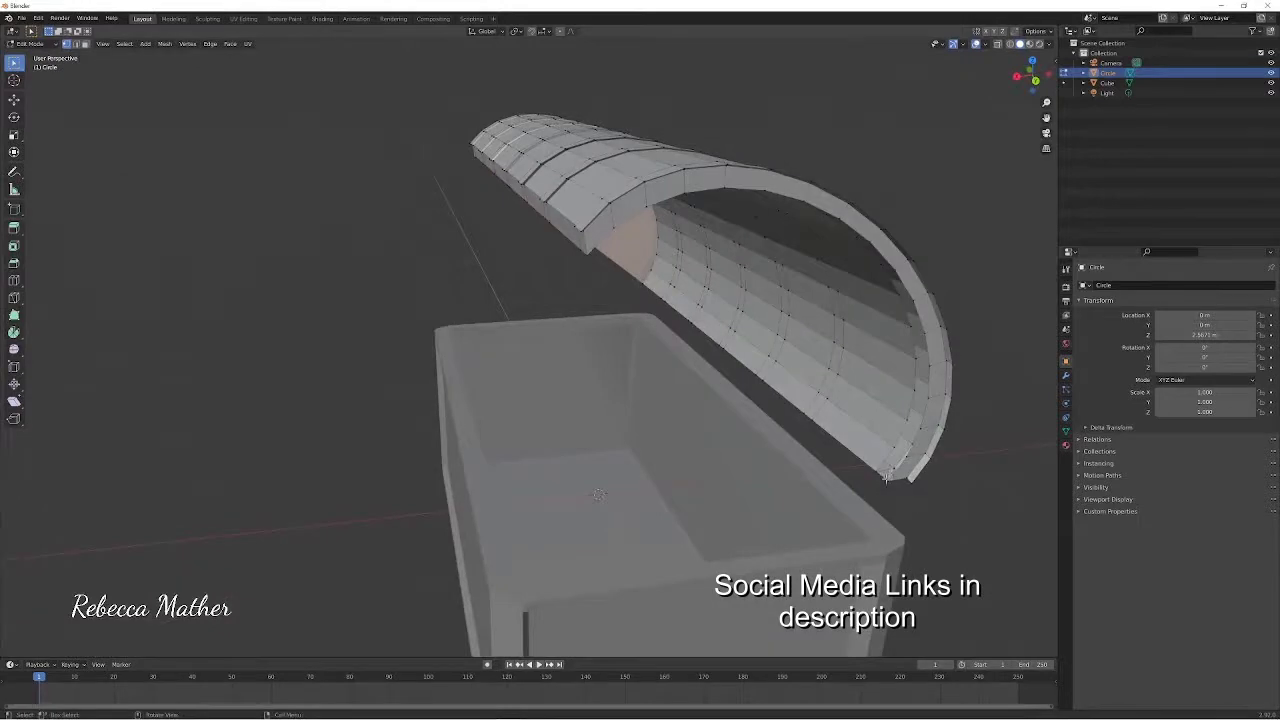
ctrl+click(586, 255)
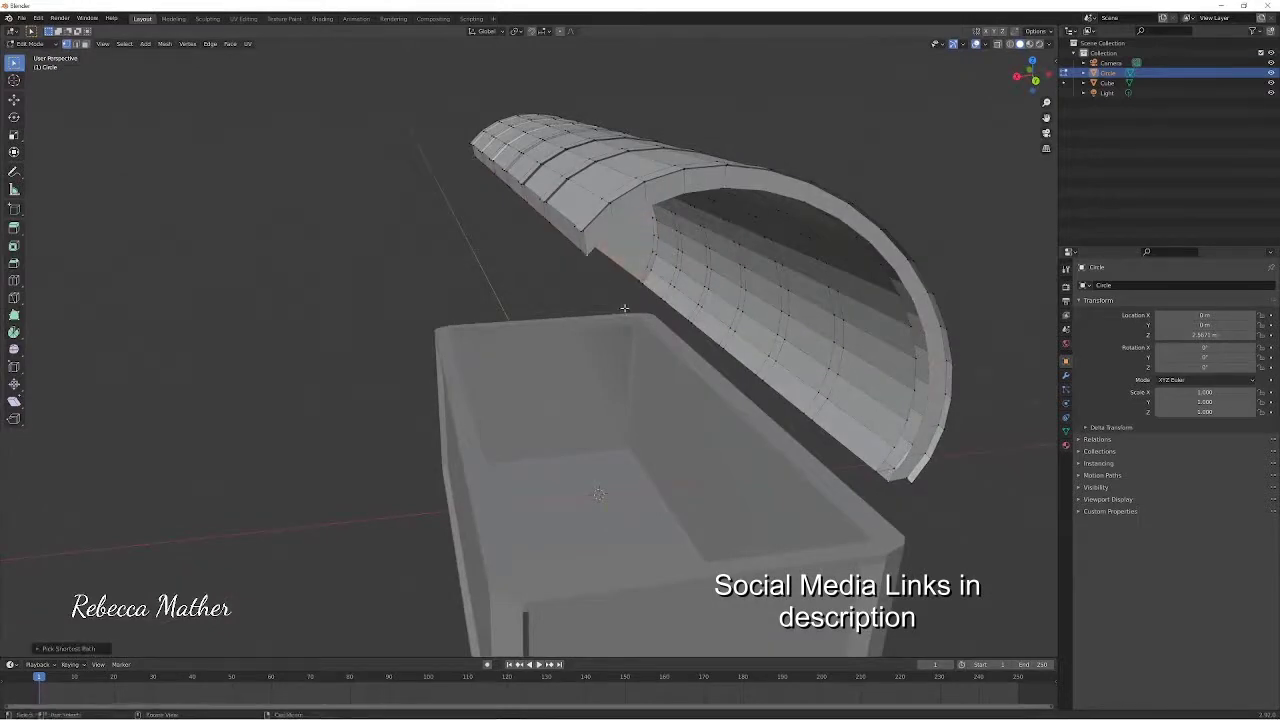
key(f)
mouse_move(651, 284)
middle_down()
mouse_move(420, 360)
mouse_move(331, 456)
mouse_move(337, 405)
middle_up()
scroll(400, 371, up, 5)
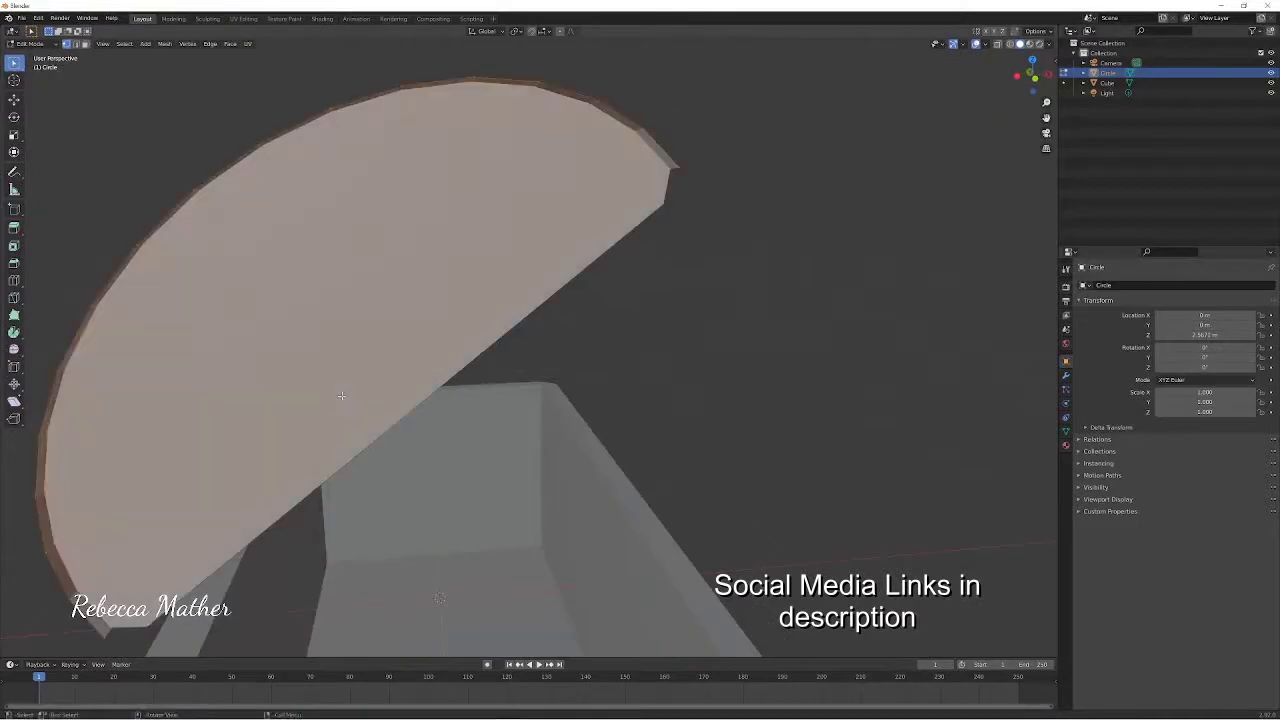
key(g)
click(323, 455)
scroll(323, 455, down, 5)
mouse_move(323, 455)
middle_down()
mouse_move(468, 455)
mouse_move(408, 463)
middle_up()
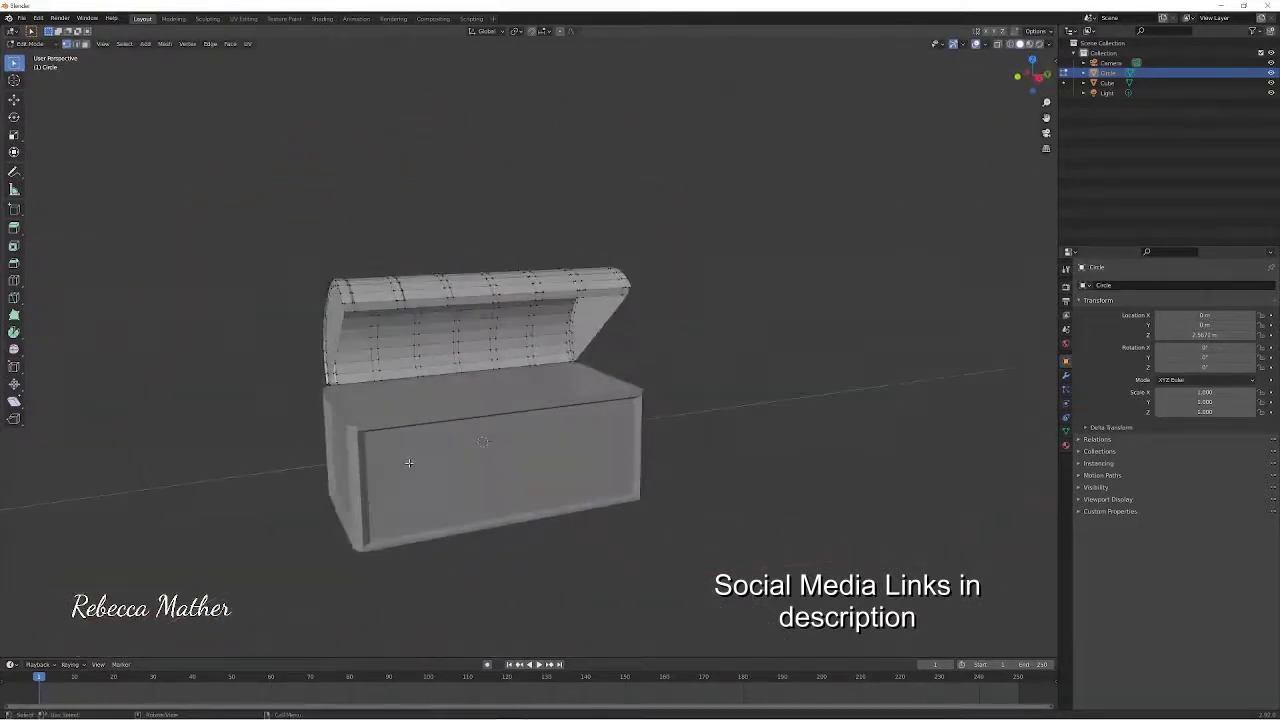
middle_drag(497, 347, 414, 320)
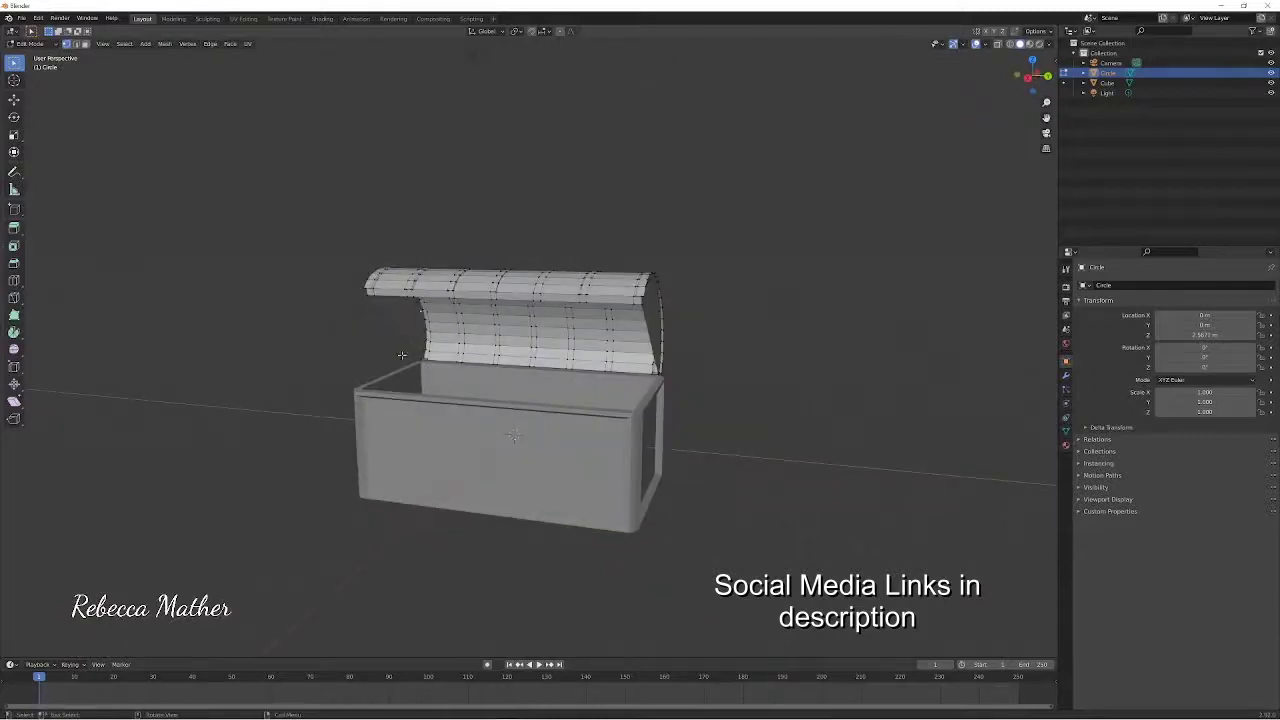
- Fill the lid's last open end, deselect all, and return to Object Mode
key(f)
mouse_move(523, 403)
middle_down()
mouse_move(541, 317)
mouse_move(465, 484)
mouse_move(383, 488)
mouse_move(372, 474)
mouse_move(412, 464)
middle_up()
key(alt+a)
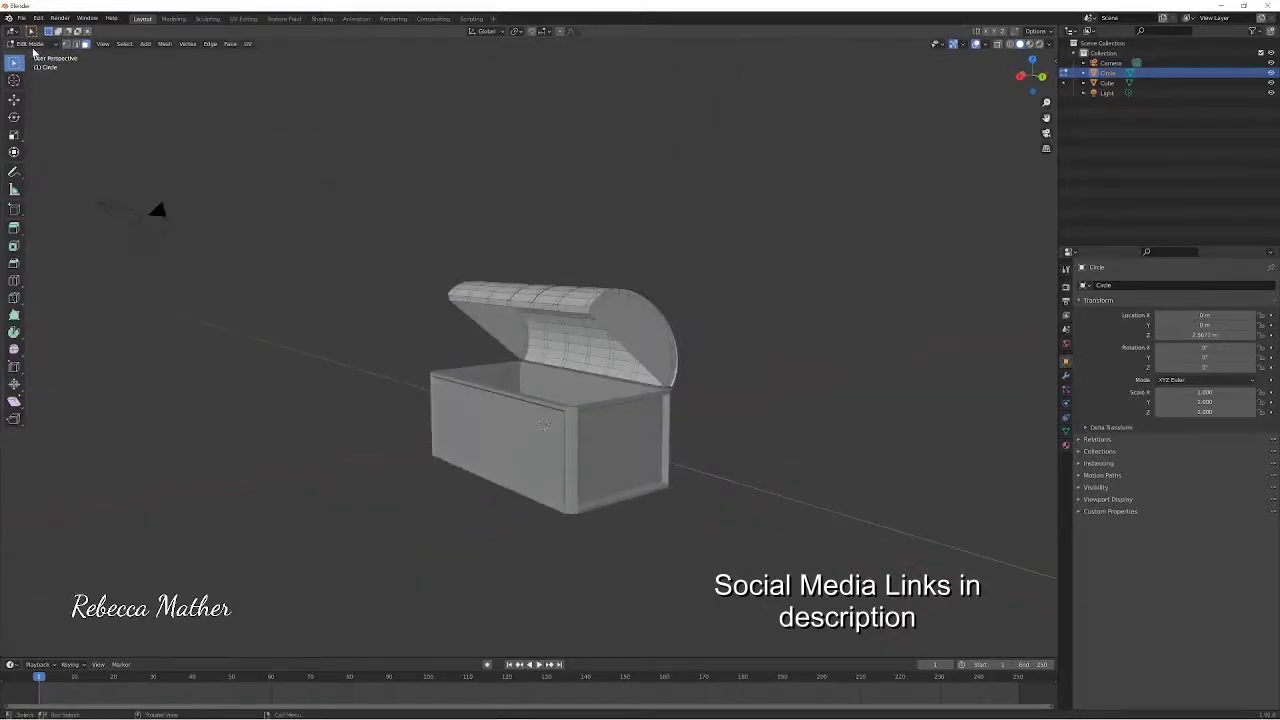
click(28, 43)
click(35, 56)
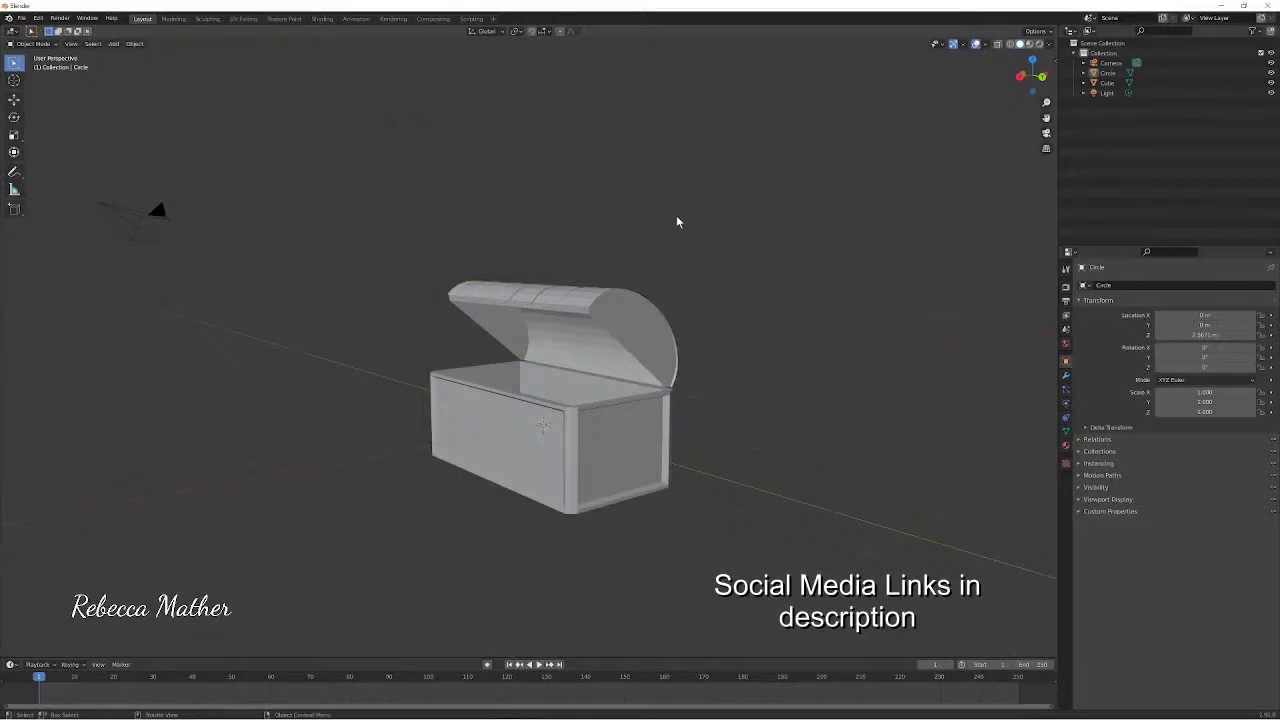